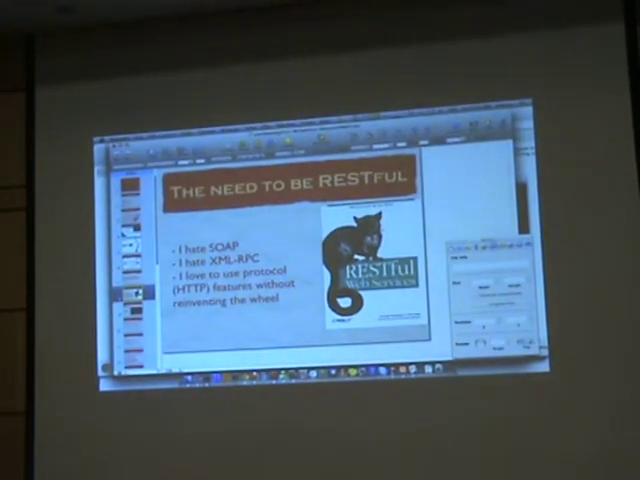
- Run the BeEF startup command in Terminal so its log lists the listening addresses
click(210, 370)
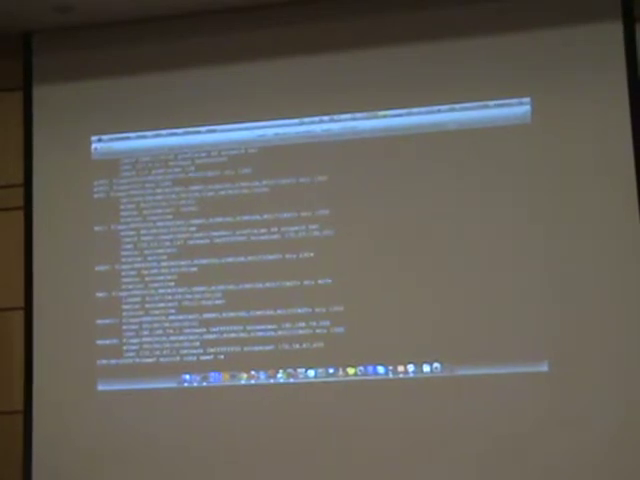
key(F2)
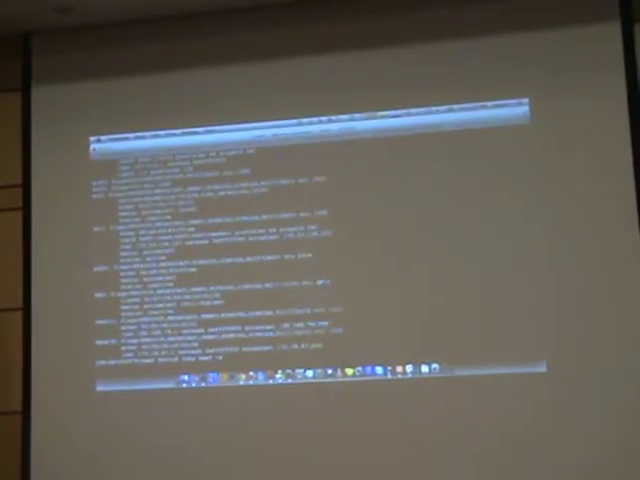
key(F2)
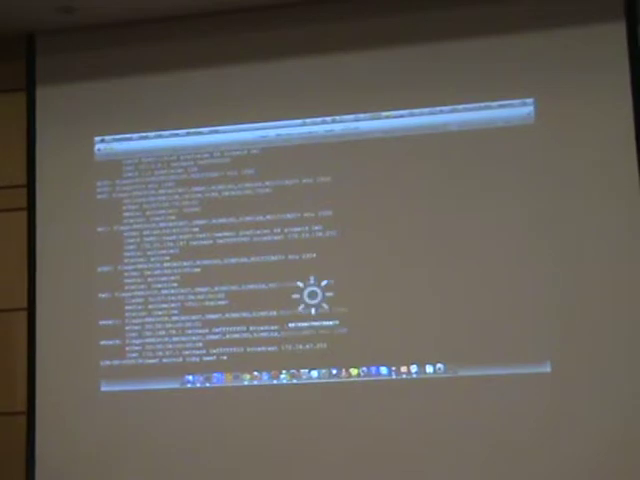
click(300, 130)
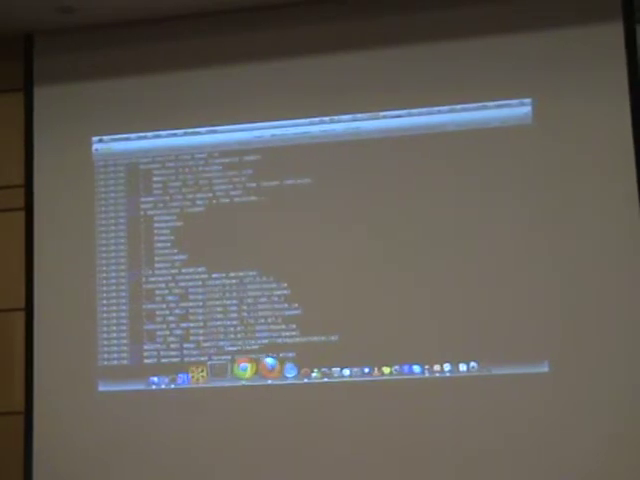
click(248, 368)
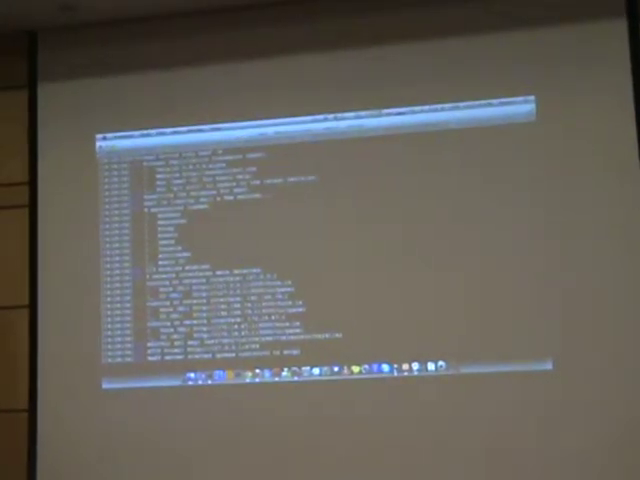
- Sign in to the BeEF admin panel with the username and password in Chrome
click(254, 366)
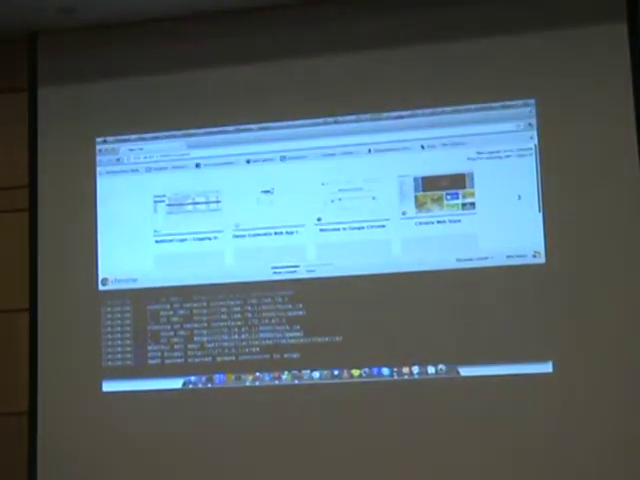
click(187, 205)
text(beef)
key(Tab)
text(beef)
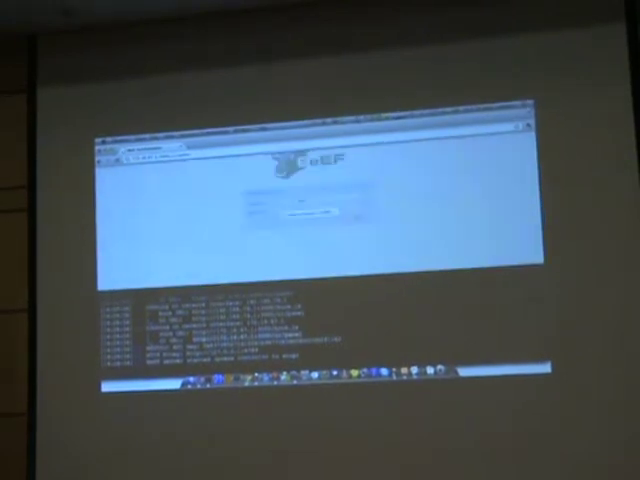
key(Return)
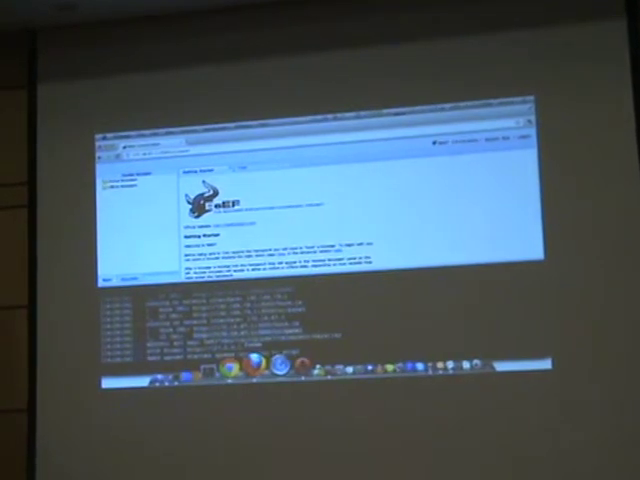
click(255, 366)
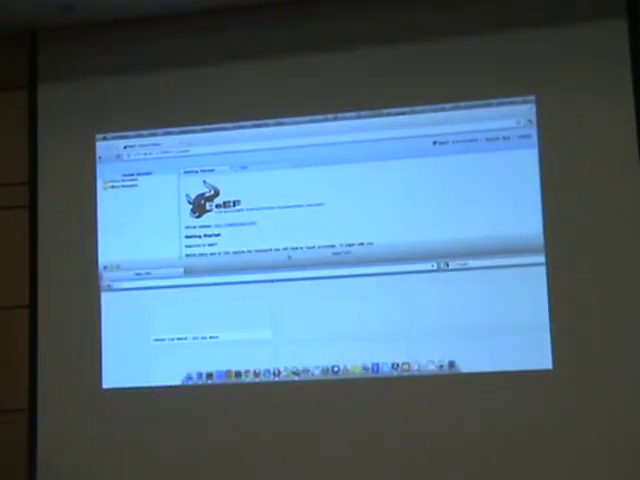
click(327, 368)
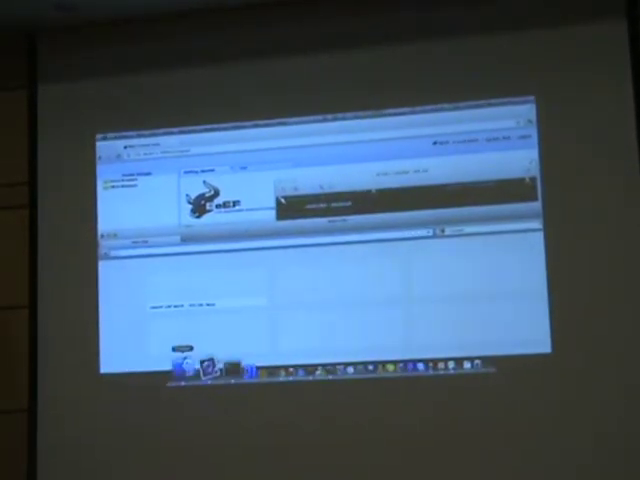
- Log in to DVWA with its username and password
click(198, 368)
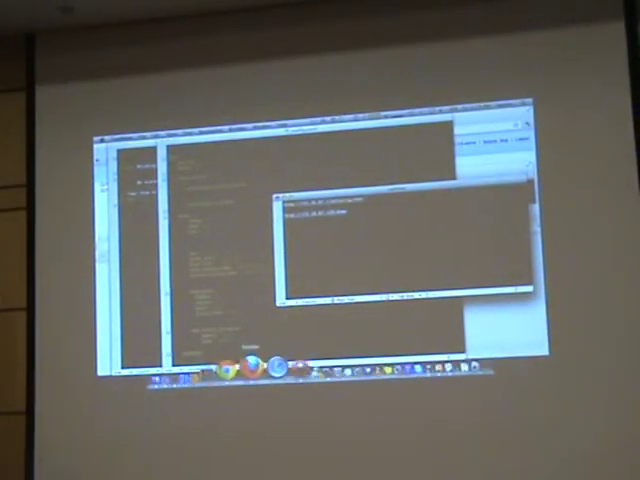
click(250, 368)
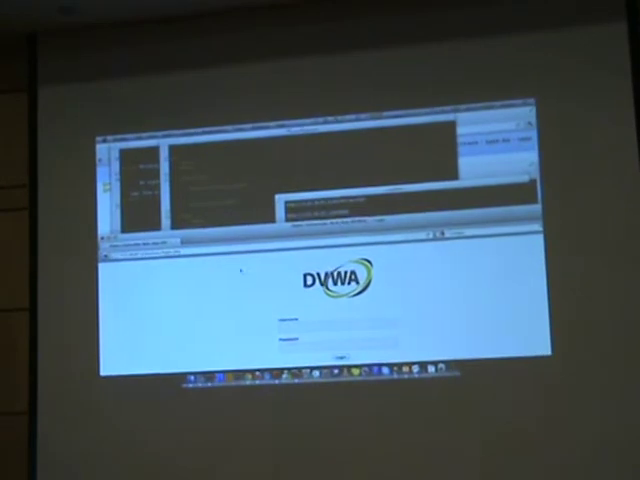
text(admin)
key(Tab)
text(password)
key(Return)
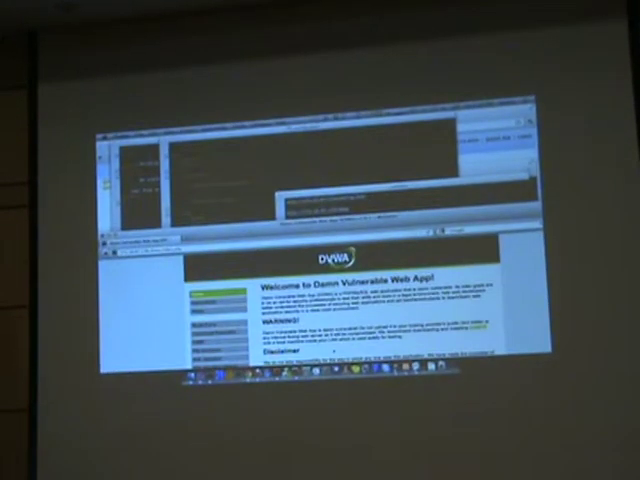
scroll(340, 320, down, 5)
scroll(340, 320, down, 5)
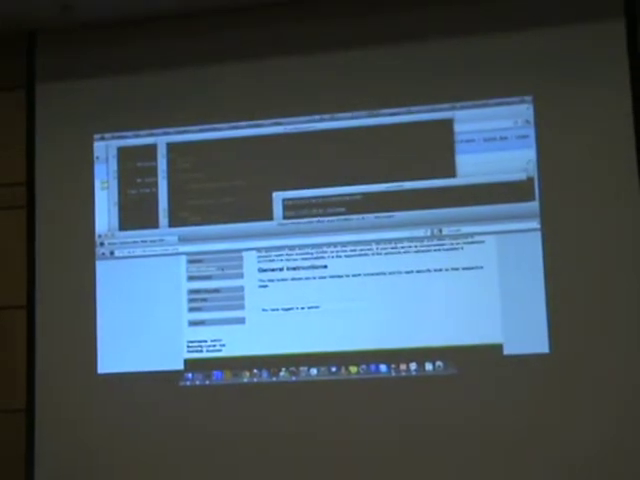
- On Reflected XSS, submit a test name, then a <script>alert payload, and dismiss the alert
click(215, 315)
scroll(316, 289, down, 3)
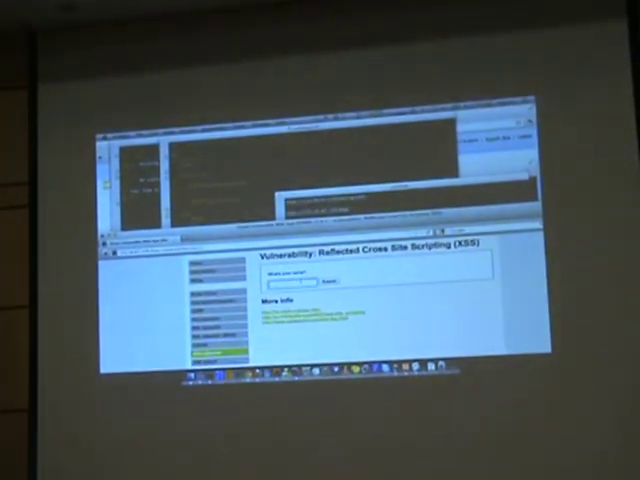
text(test)
key(Return)
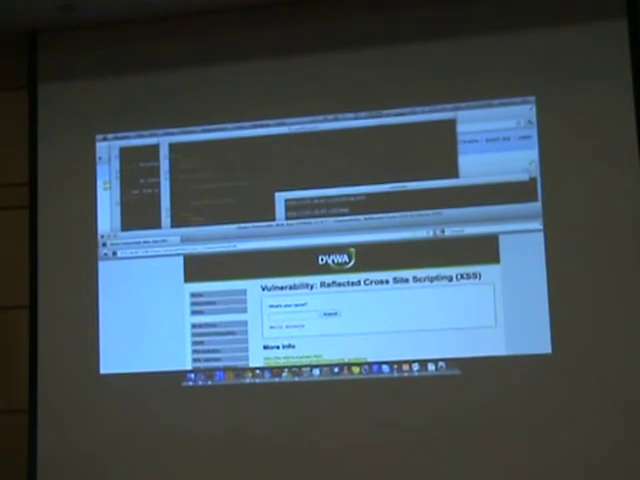
click(293, 312)
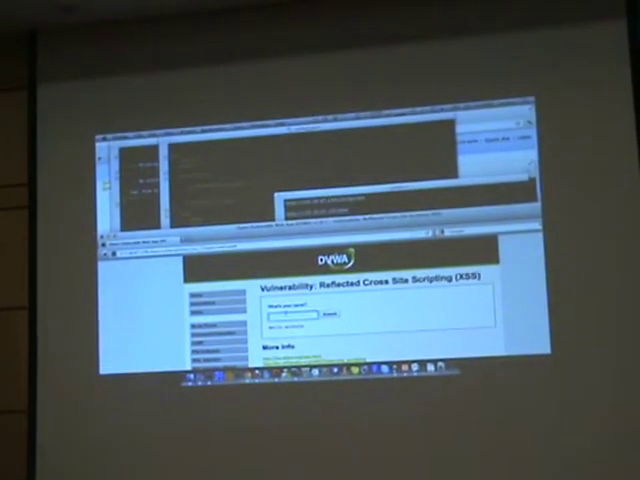
text(<script>a)
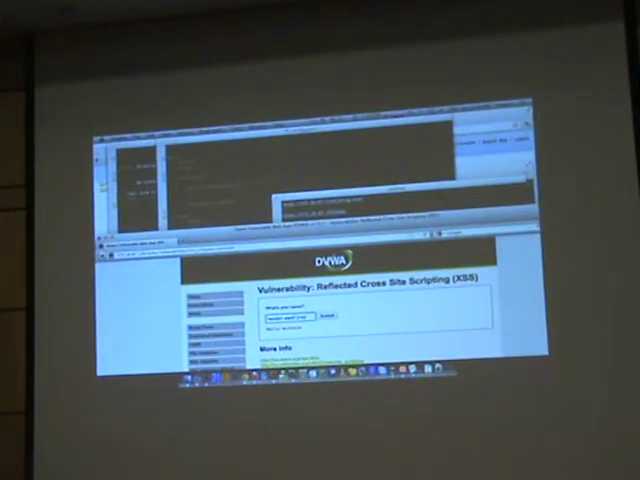
key(Return)
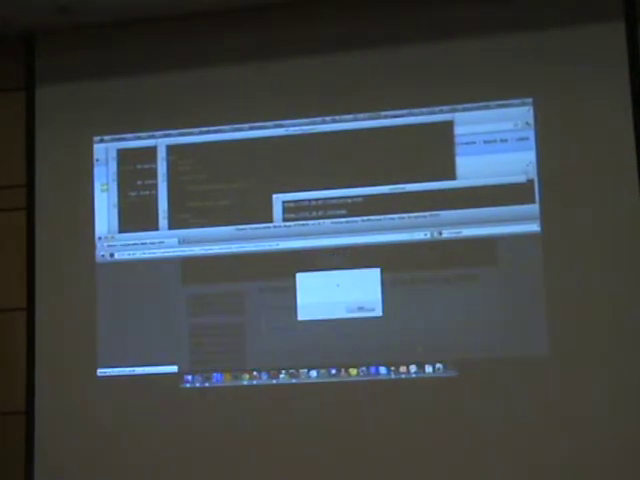
click(358, 308)
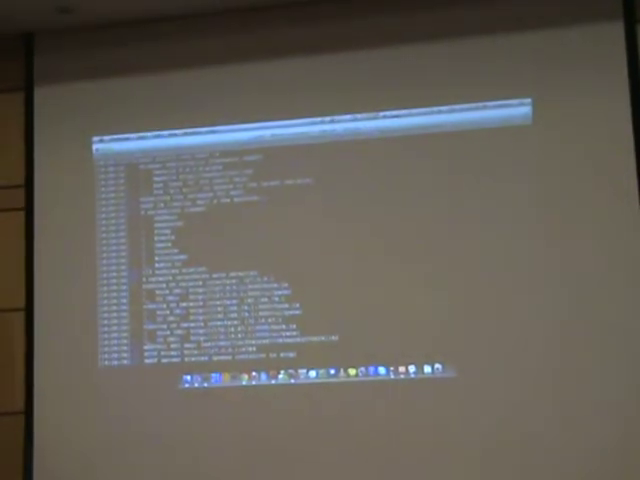
- Submit the BeEF hook script tag through DVWA's Reflected XSS name field
click(236, 371)
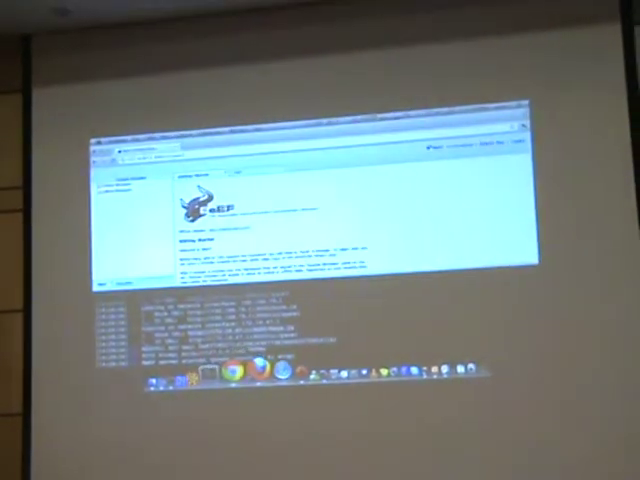
click(260, 368)
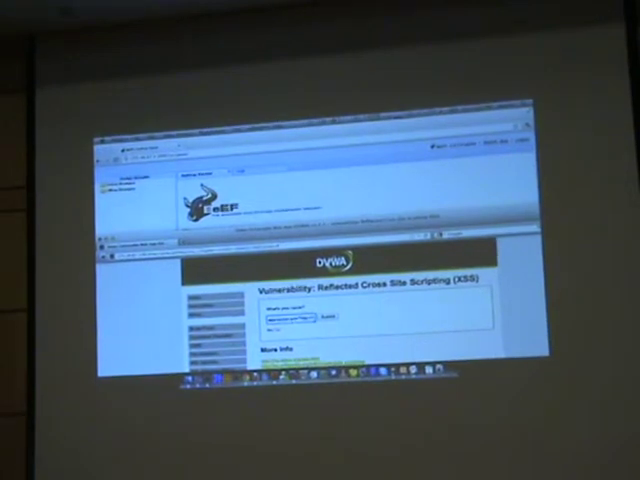
key(super+a)
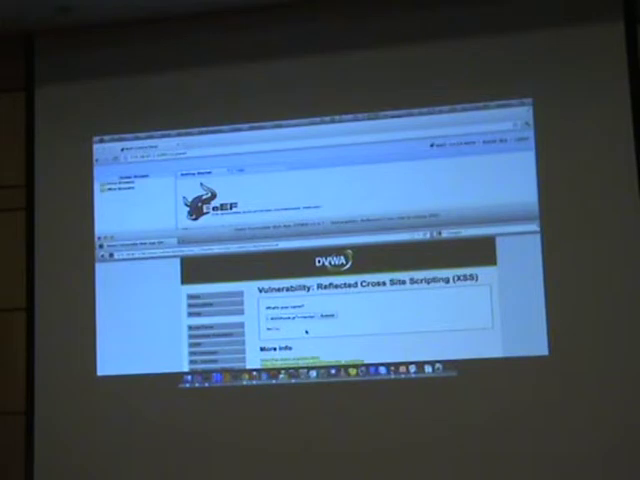
click(327, 316)
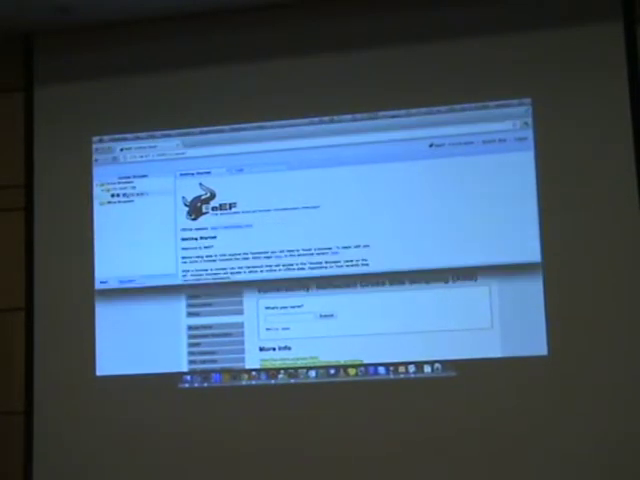
- Select the newly hooked browser in BeEF to show its collected details
click(125, 193)
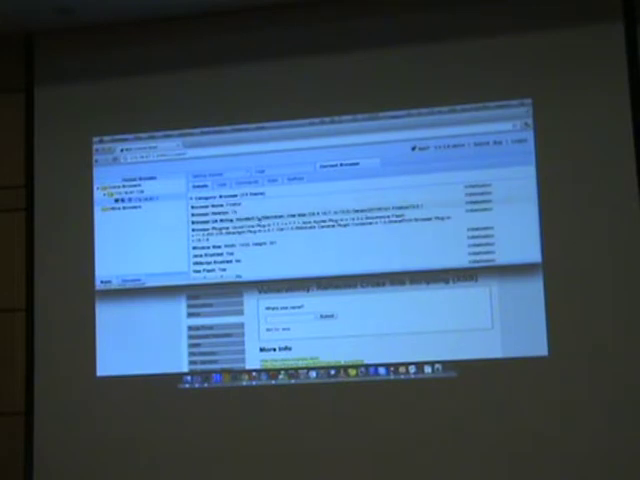
scroll(312, 238, down, 3)
scroll(316, 238, down, 3)
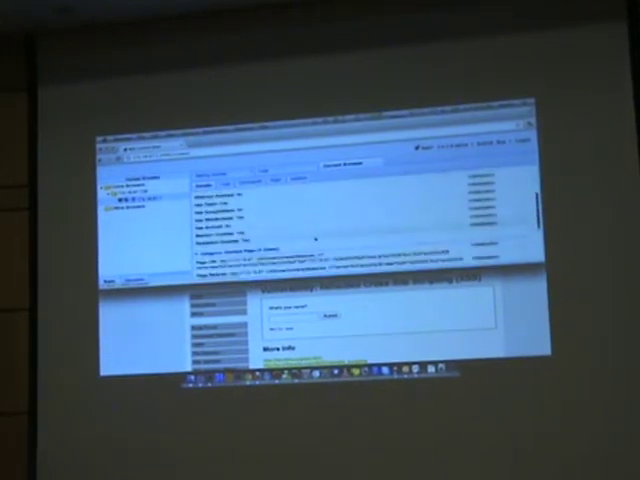
scroll(276, 218, down, 3)
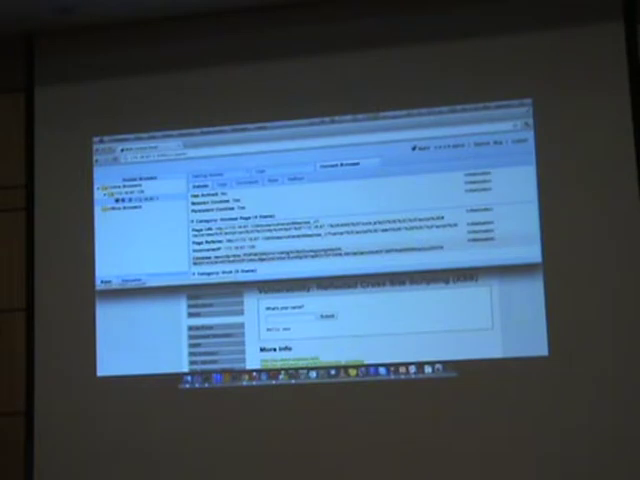
scroll(282, 250, down, 1)
scroll(282, 250, down, 1)
scroll(282, 250, down, 1)
scroll(282, 250, down, 1)
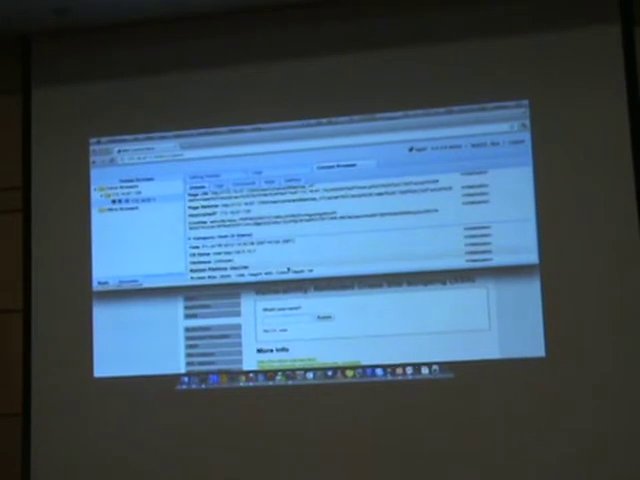
scroll(289, 268, down, 3)
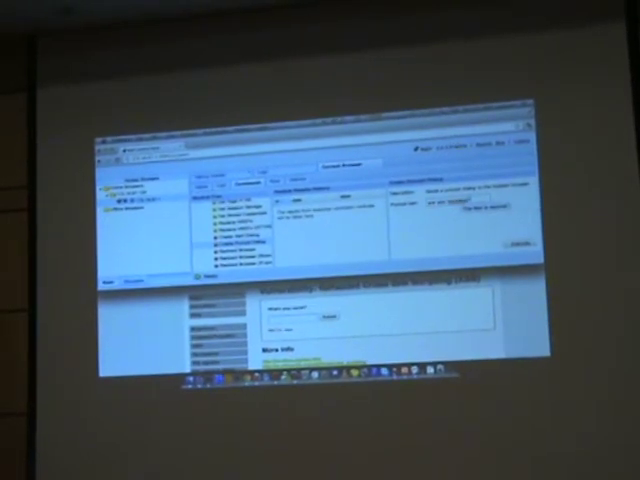
- Execute the prompt dialog and answer it with 'abc' on the victim's DVWA page
key(Return)
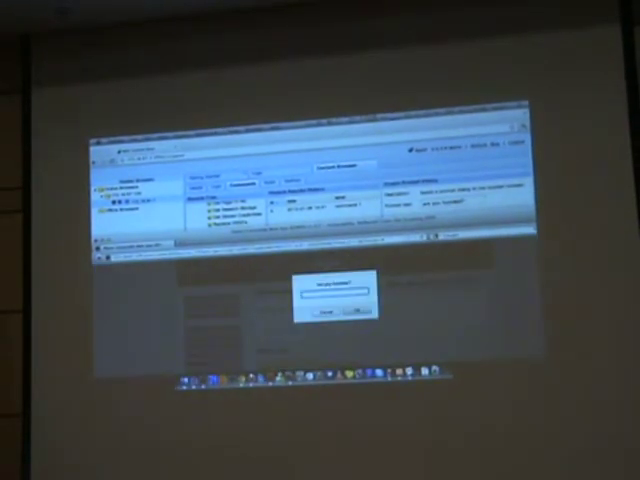
text(abc)
click(359, 311)
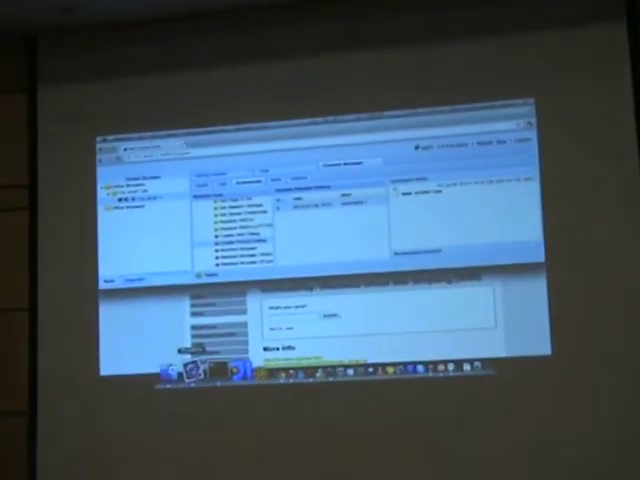
- Open the DVWA login page in a new Chrome tab, then Cmd-Tab back to BeEF
click(200, 372)
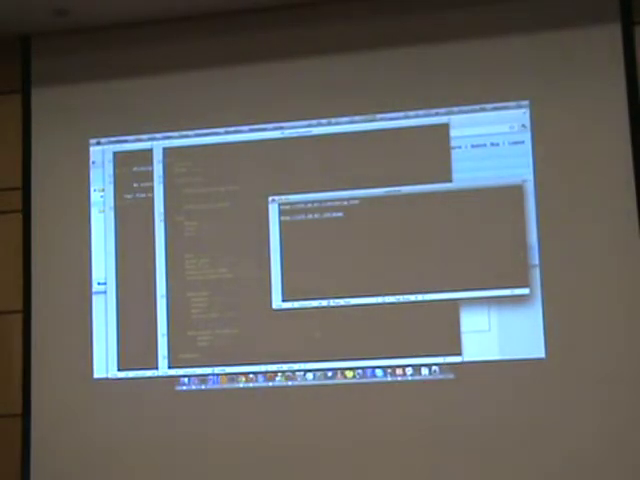
click(265, 374)
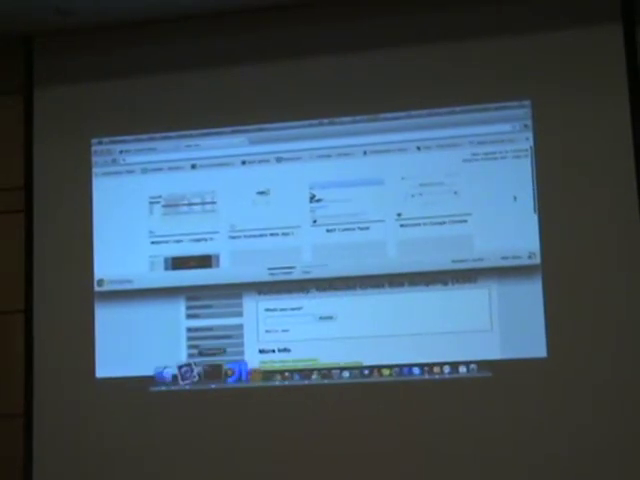
click(207, 372)
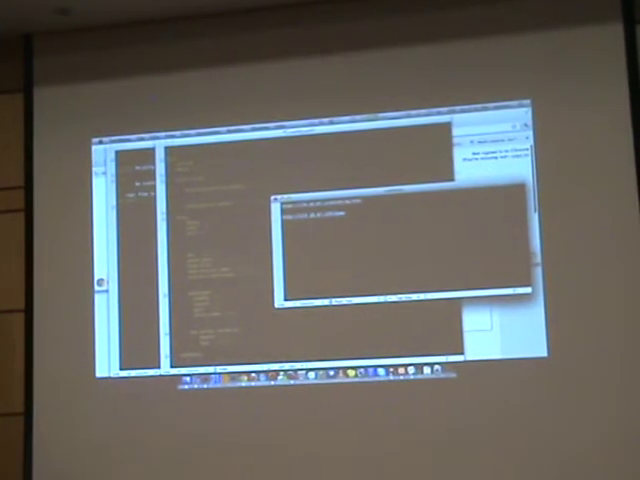
click(236, 369)
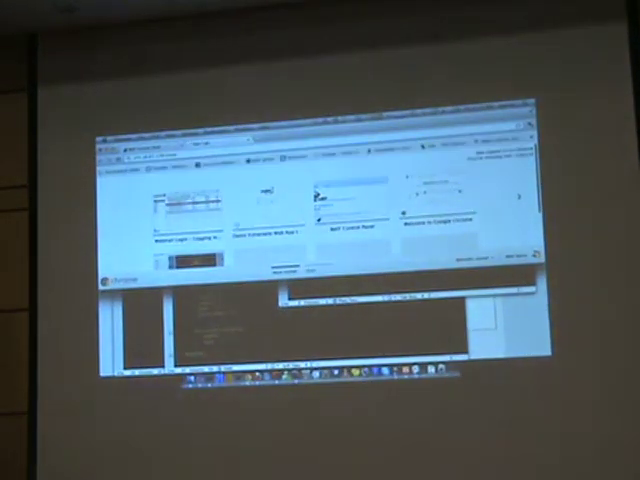
click(265, 205)
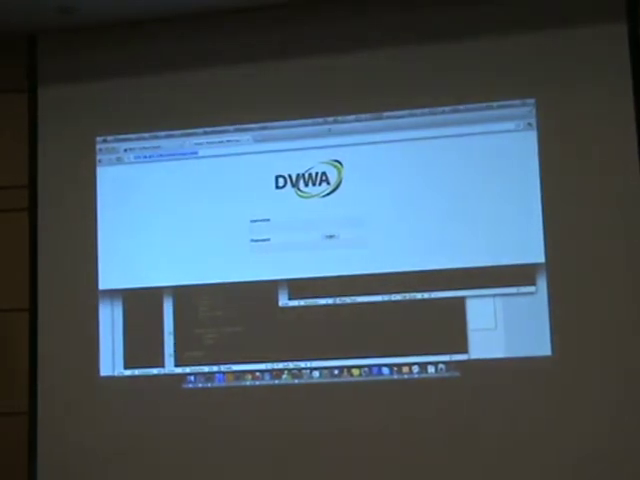
key(super+Tab)
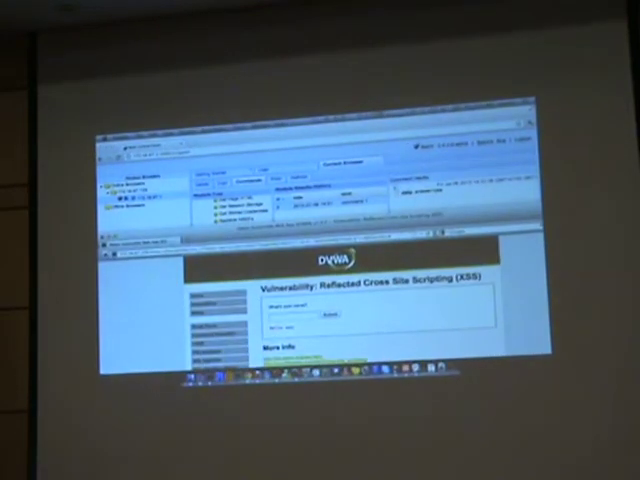
scroll(240, 225, down, 3)
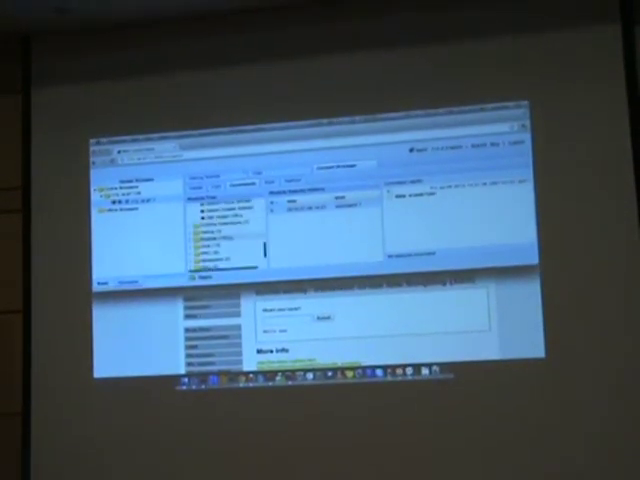
scroll(228, 230, down, 3)
- Execute the iFrame Event Logger module from the Misc category on the hooked browser
click(196, 238)
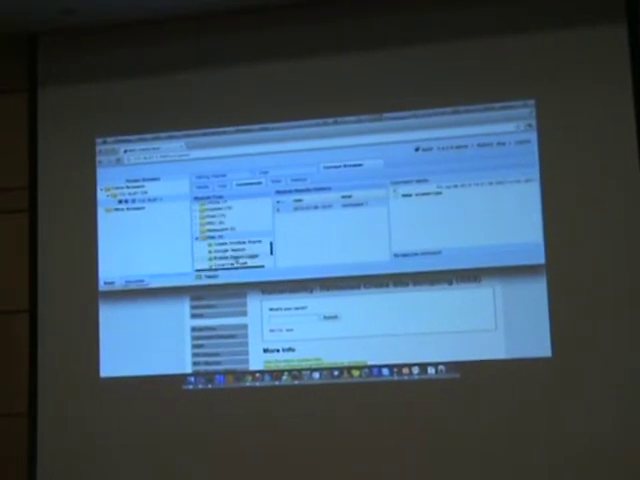
click(228, 257)
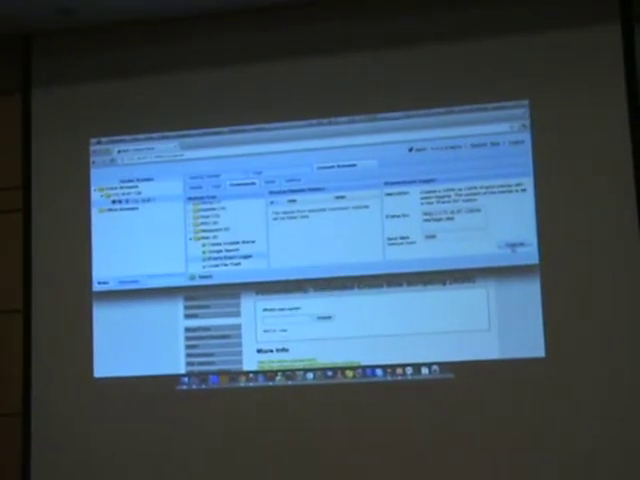
click(514, 246)
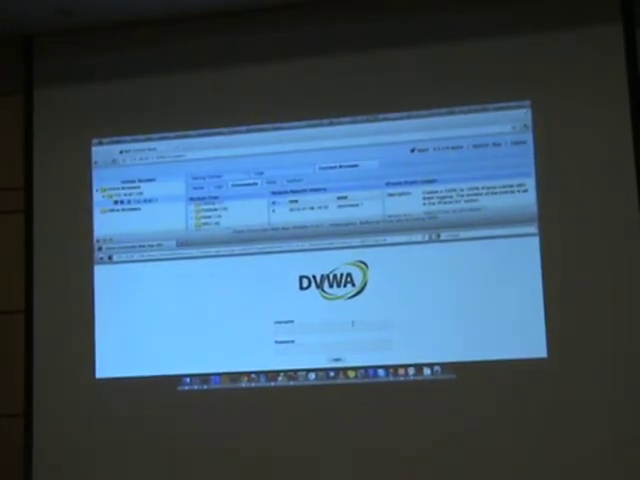
- Log in through the DVWA overlay, expand the module tree, and shrink the BeEF panel
key(XF86MonBrightnessUp)
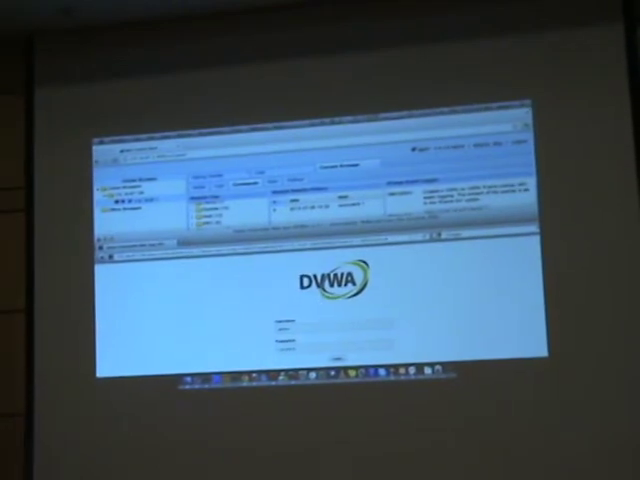
click(336, 358)
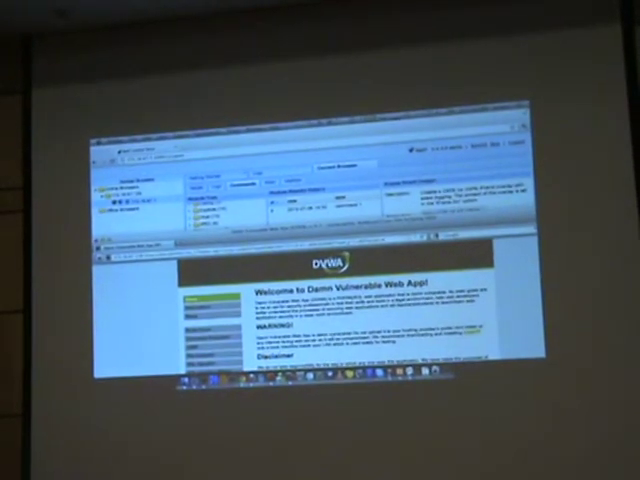
click(343, 207)
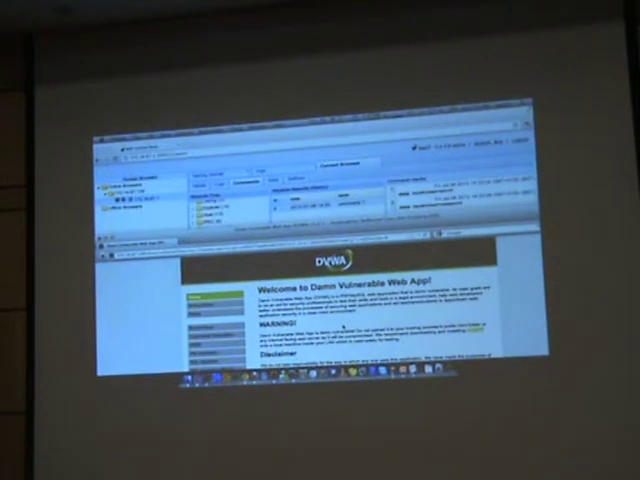
click(200, 213)
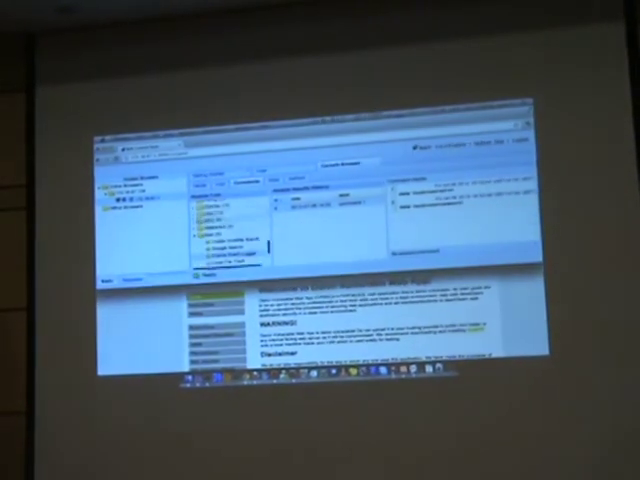
scroll(232, 230, down, 3)
scroll(232, 230, down, 3)
scroll(232, 230, up, 1)
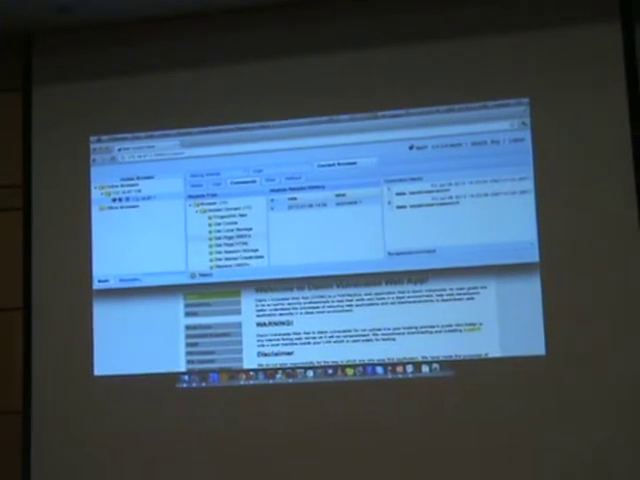
drag(320, 266, 320, 234)
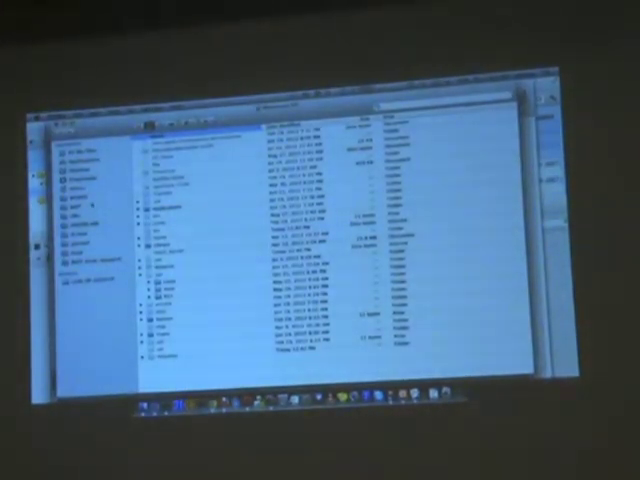
- Browse into the BeEF folder's launch-file subfolder and right-click the second file
click(92, 197)
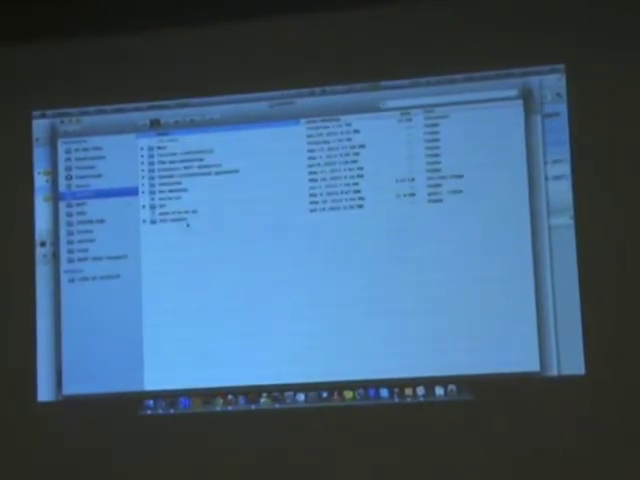
double_click(165, 205)
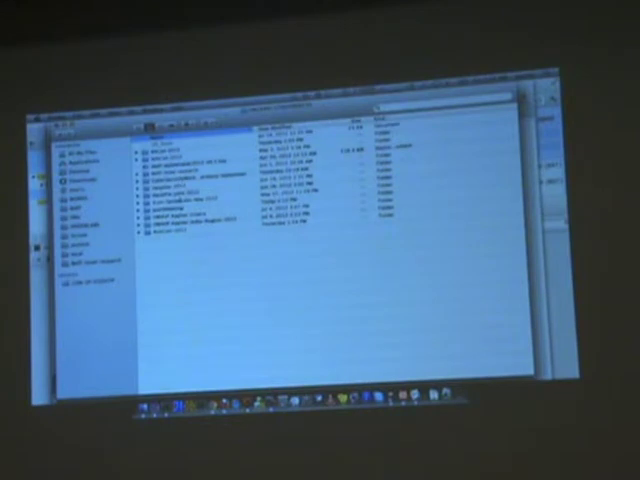
double_click(190, 205)
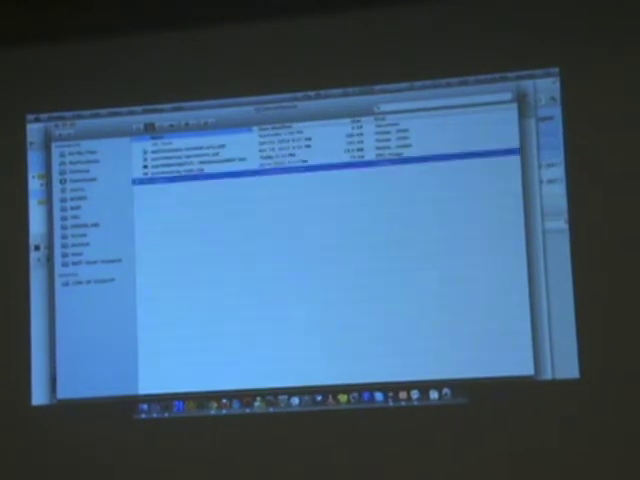
double_click(185, 158)
click(181, 148)
right_click(182, 146)
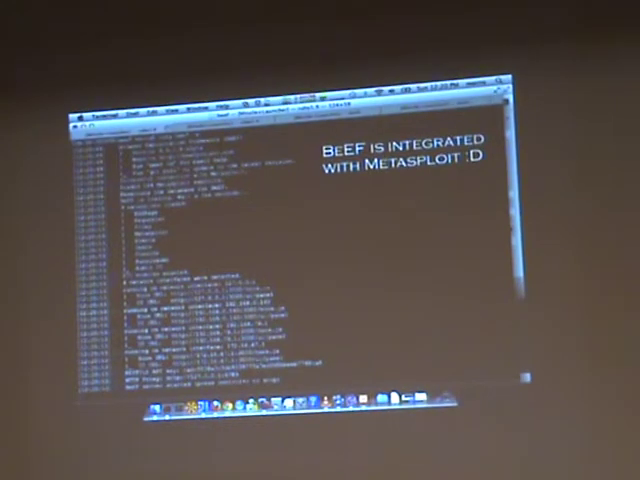
click(228, 405)
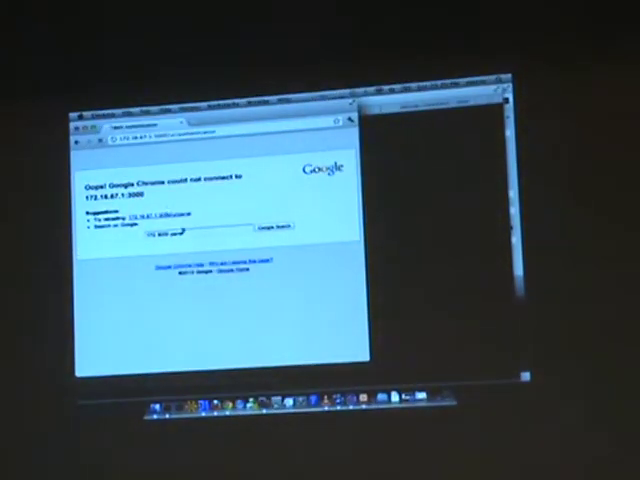
key(super+r)
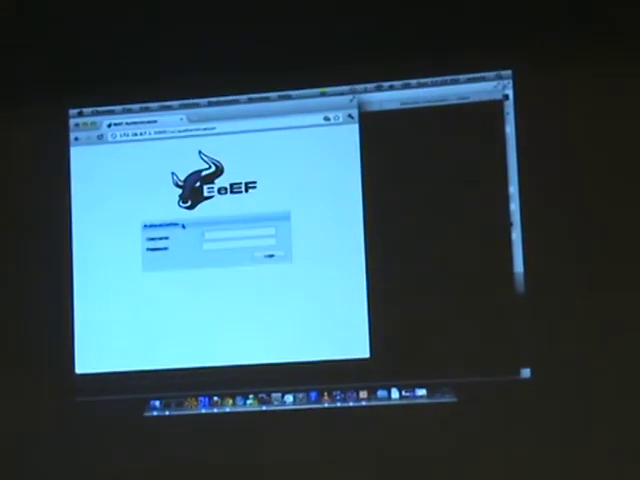
click(205, 238)
text(beef)
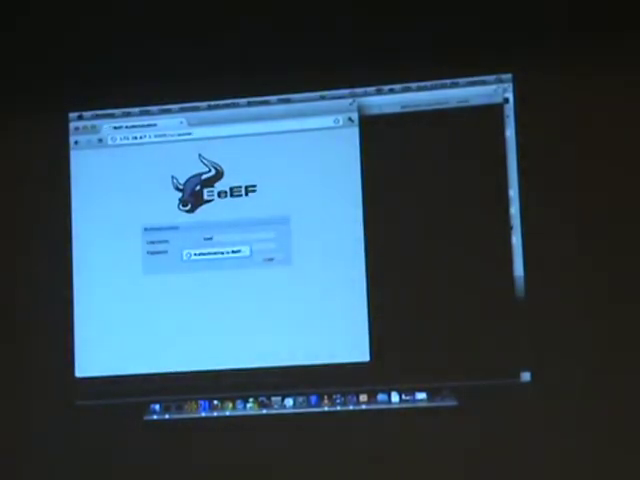
key(Return)
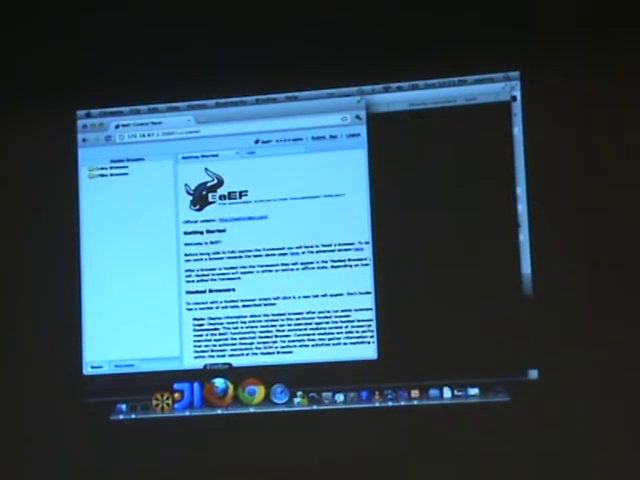
- Glance at the phishing page source in TextMate, then load the hooked phishing page in Firefox
click(210, 392)
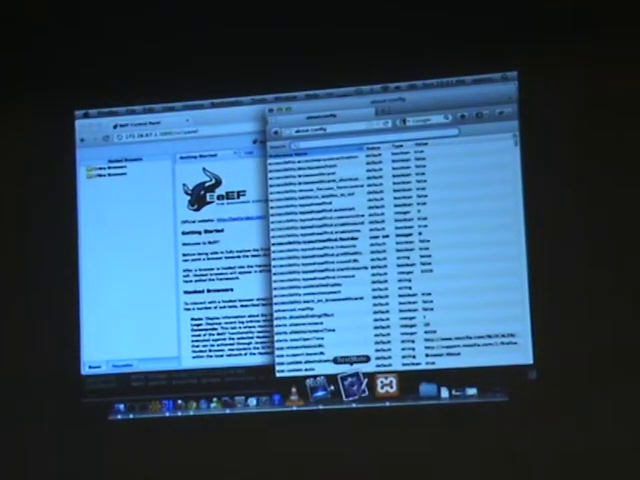
click(385, 402)
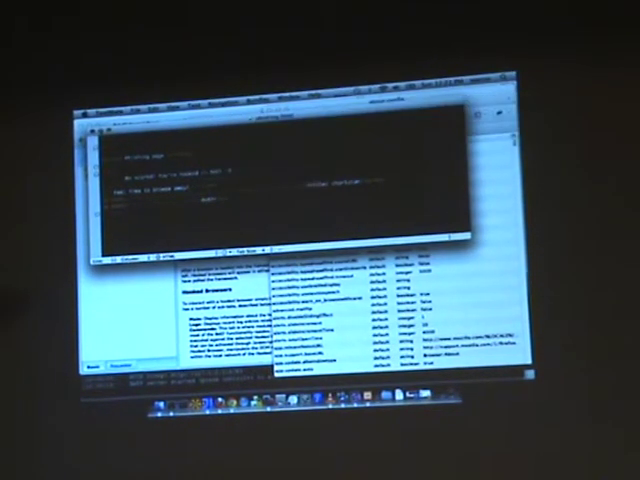
key(super+Tab)
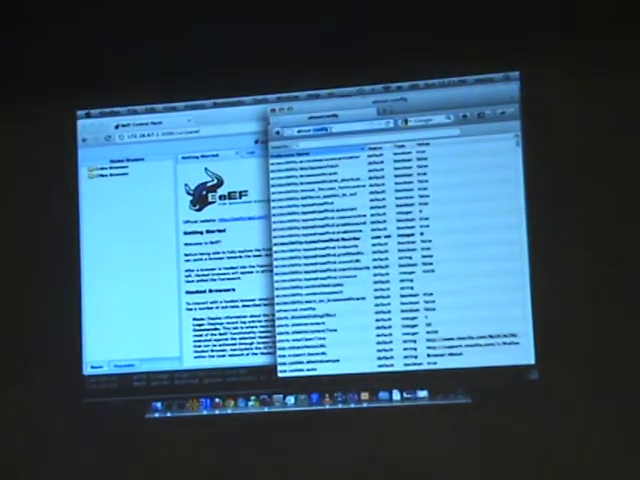
key(Return)
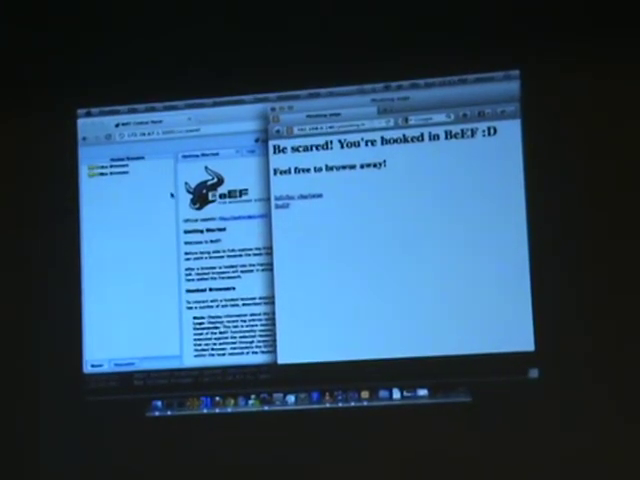
- View the newly hooked browser's details in BeEF, then bring the Windows VM forward
click(141, 180)
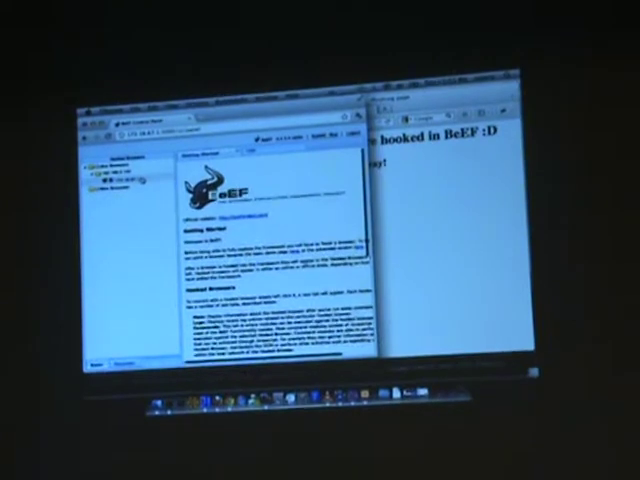
click(141, 179)
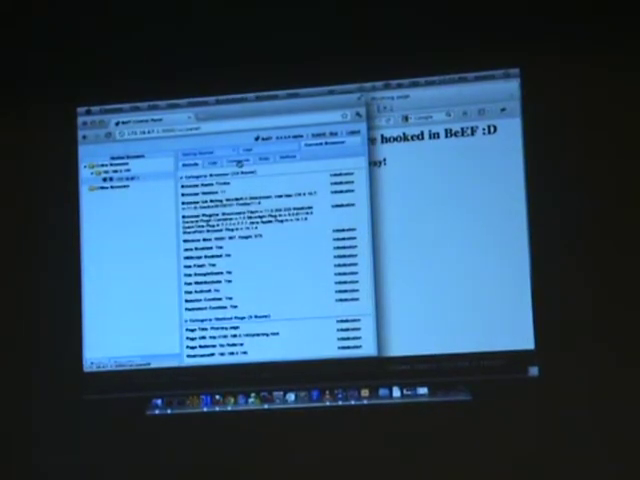
scroll(290, 280, down, 3)
scroll(290, 280, up, 3)
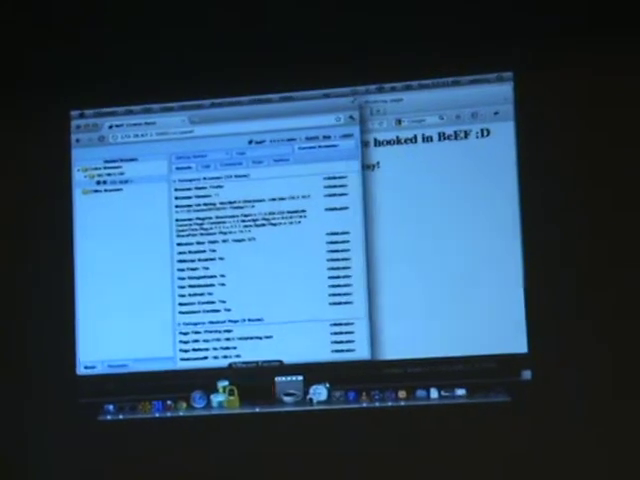
click(258, 388)
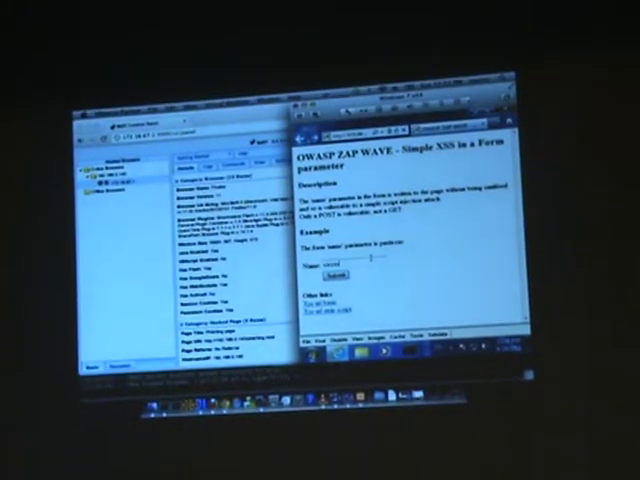
- Submit a test name, then a <script src=hook.js> payload, through the WAVE Name field
click(362, 260)
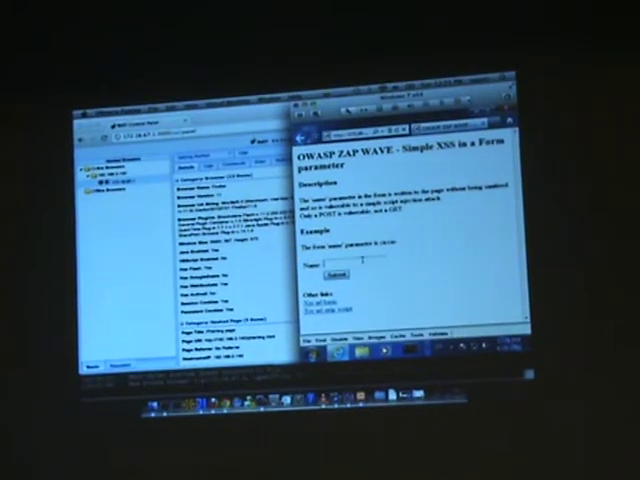
text(test)
key(Return)
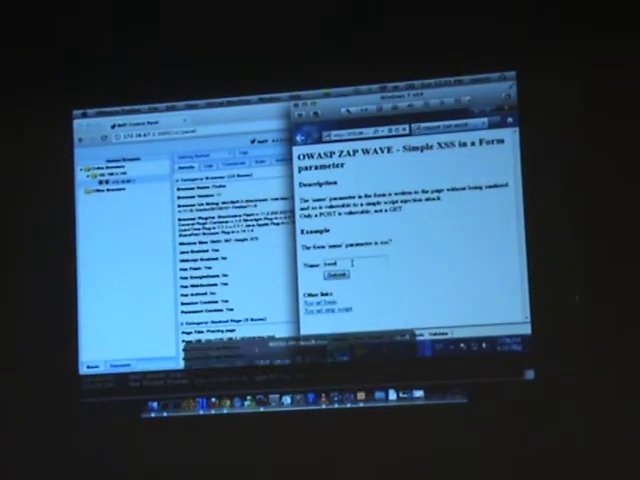
key(Return)
text(cript>)
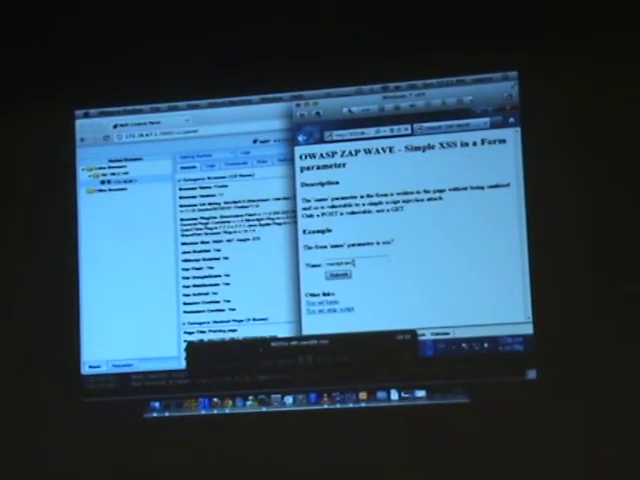
text(ale)
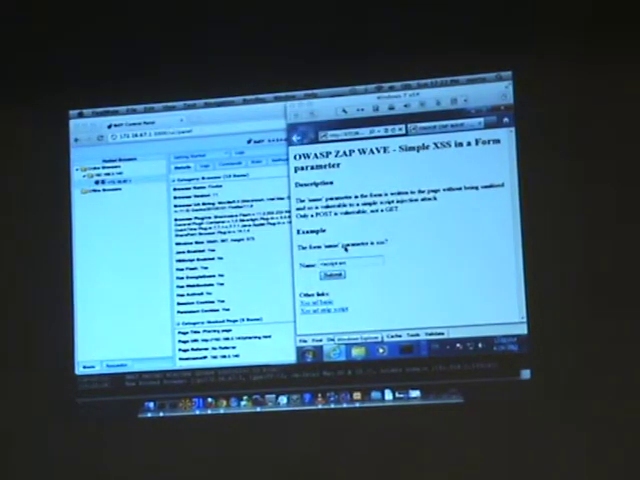
key(ctrl+a)
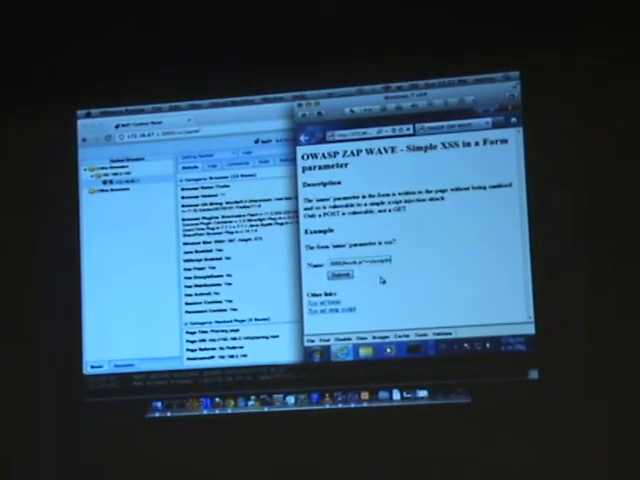
click(339, 275)
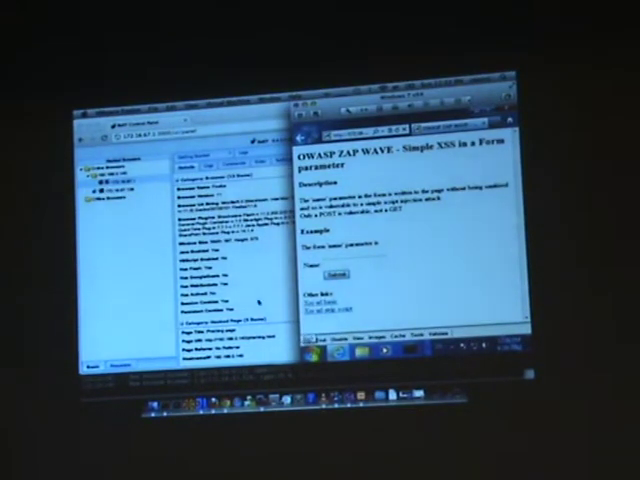
- Check the second hooked browser's details in BeEF, then return to the VM and Firefox
click(153, 207)
click(122, 190)
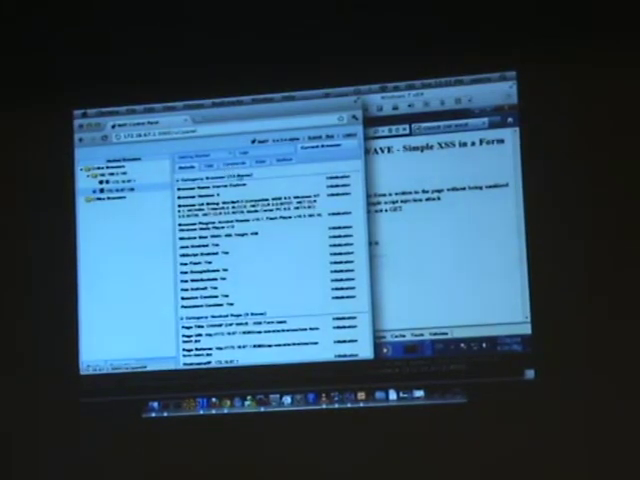
click(406, 237)
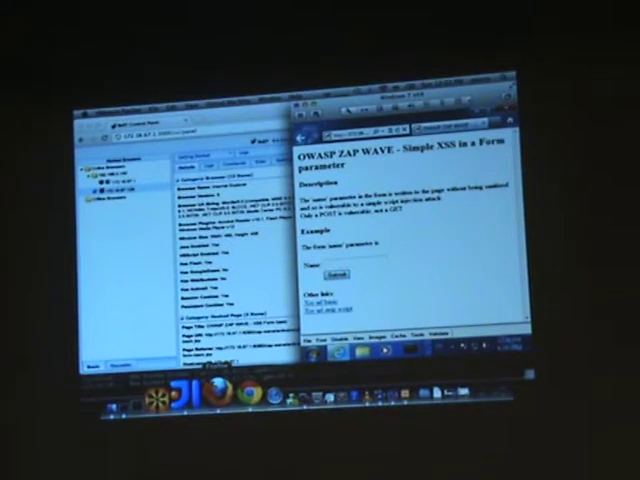
click(217, 390)
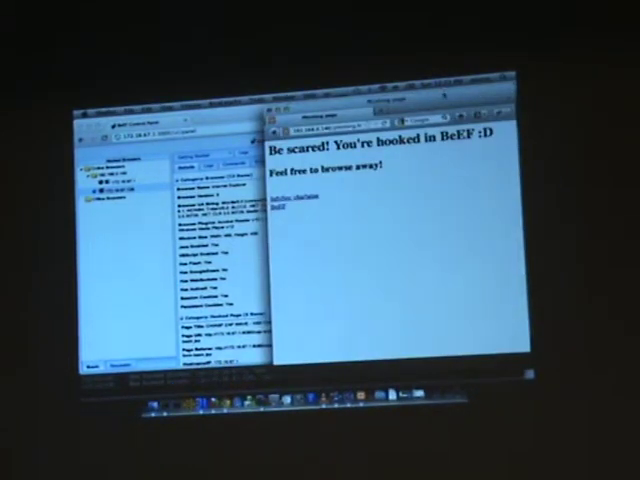
- Re-request the system-info module results in Terminal, then bring up the Windows 7 WAVE page
mouse_move(390, 101)
mouse_down()
mouse_move(245, 131)
mouse_move(200, 128)
mouse_up()
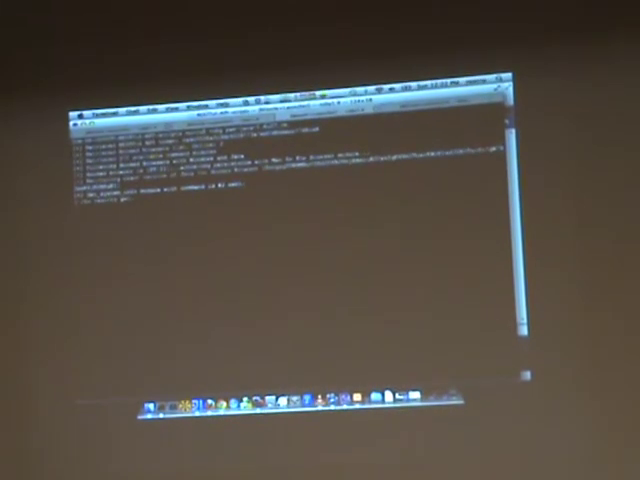
key(Return)
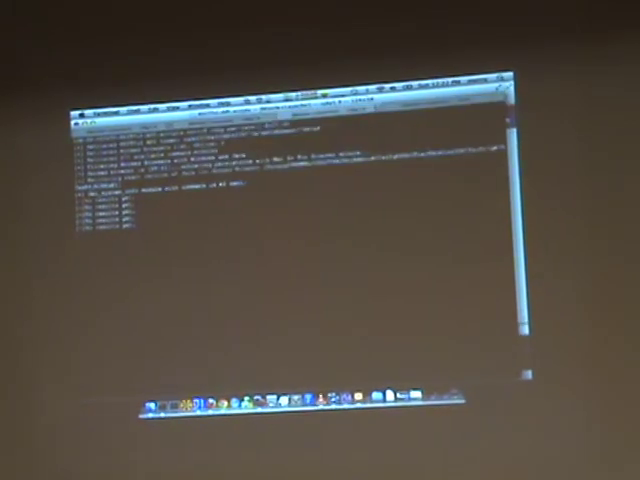
key(Return)
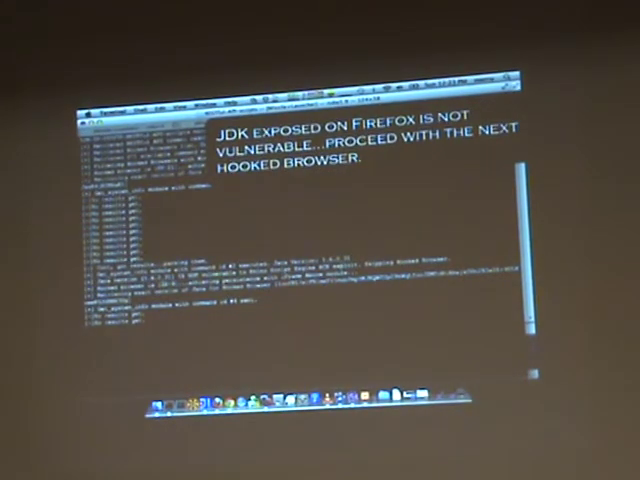
key(super+Tab)
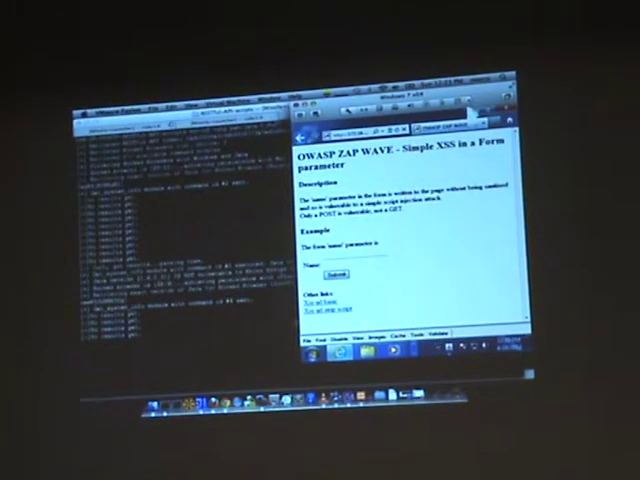
- Hide the Windows 7 VM window to reveal the Metasploit session in Terminal
key(super+h)
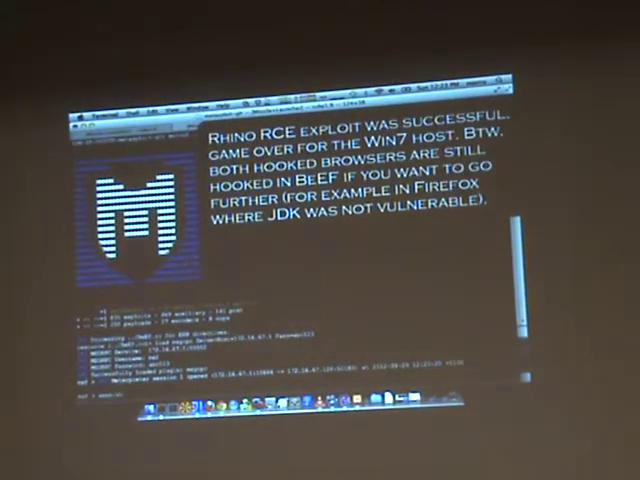
text(-i 1)
- Enter Meterpreter session 1 with 'sessions -i 1' and print the host's sysinfo
key(Return)
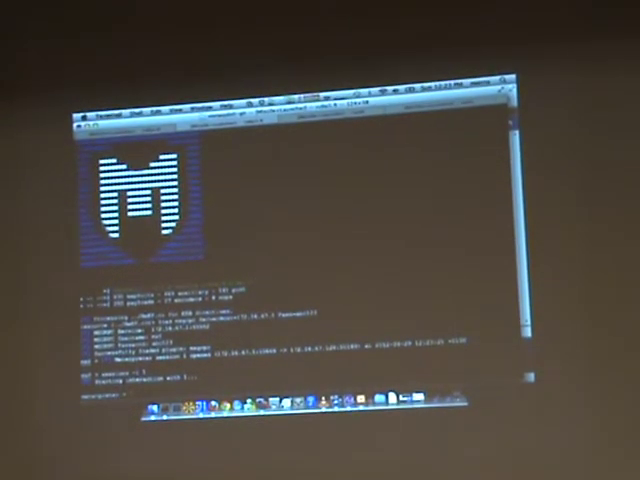
text(sysinfo)
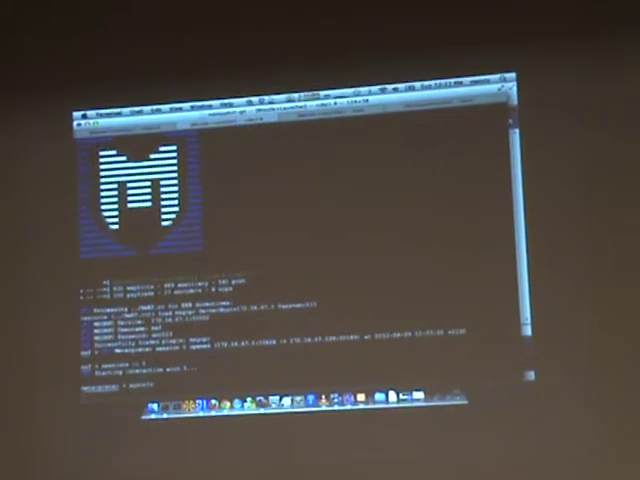
key(Return)
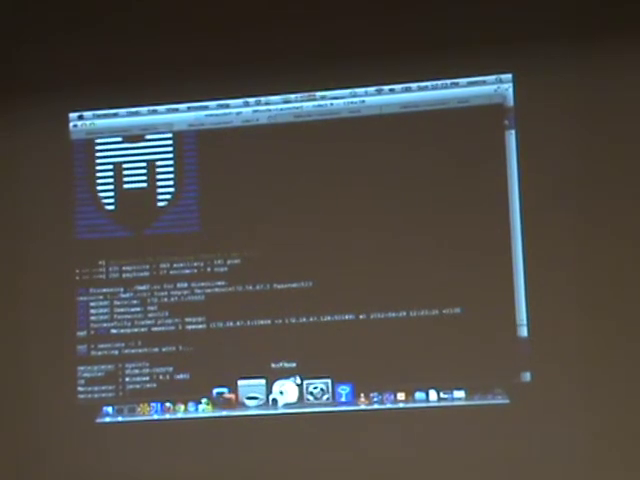
click(291, 386)
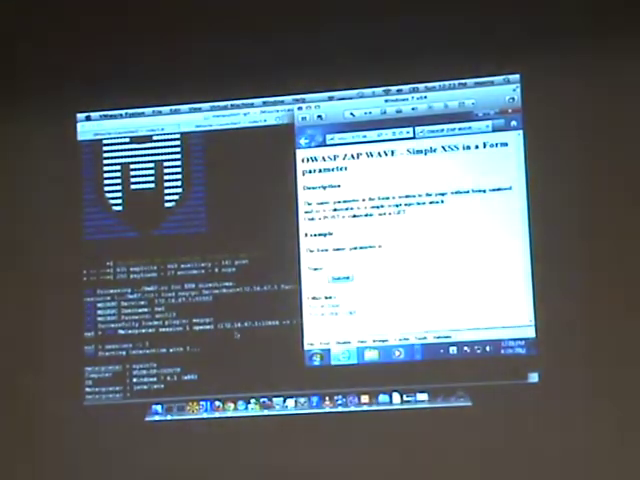
click(236, 334)
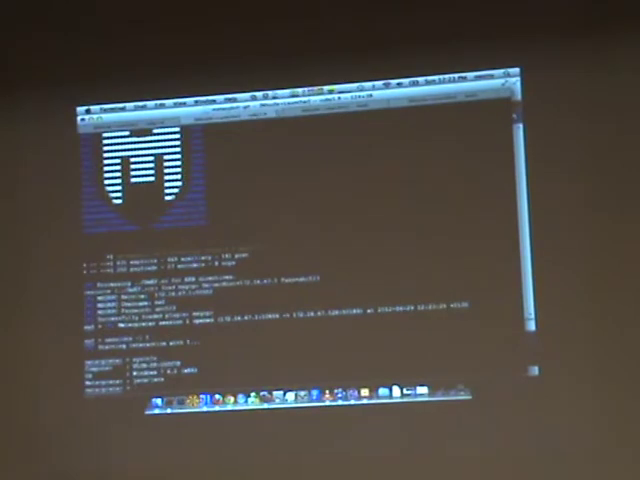
- Launch calc.exe on the Windows 7 host with the VM shown beside Terminal
key(super+Tab)
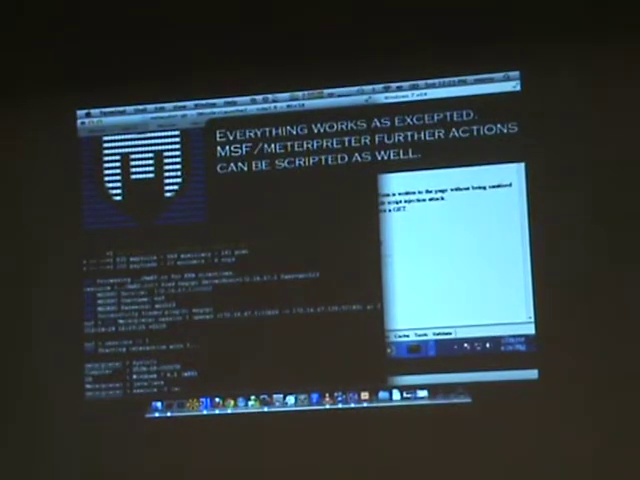
key(Return)
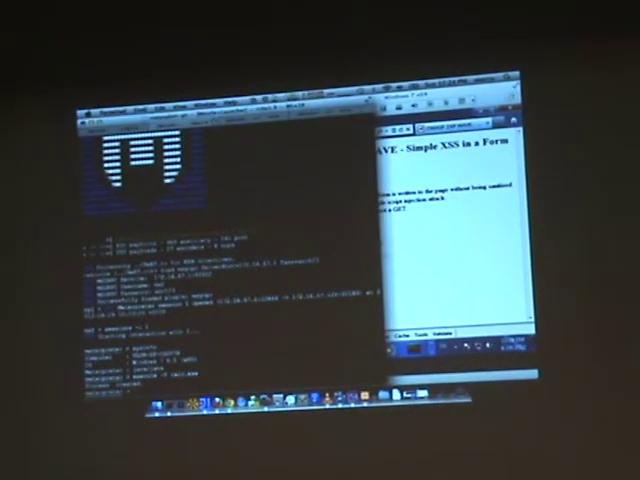
key(F2)
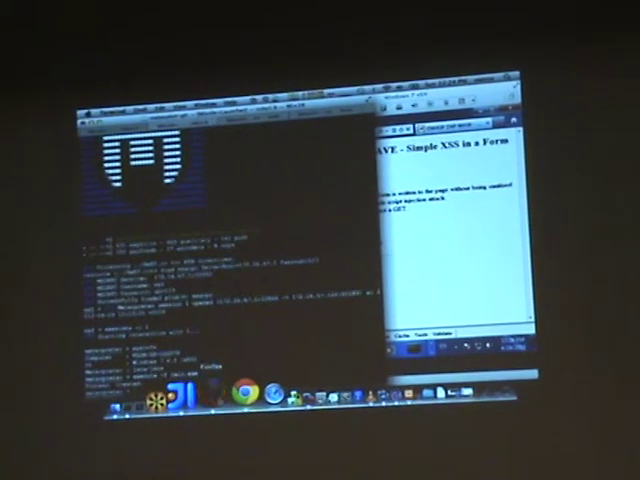
- Switch from Firefox to BeEF in Chrome and follow the InfoSec Institute link
click(210, 392)
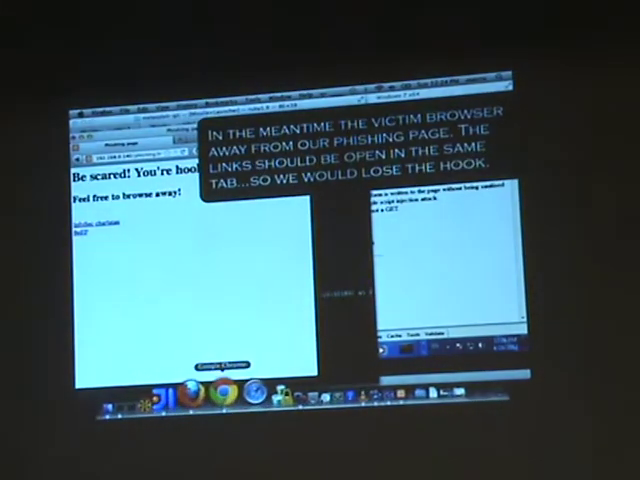
click(222, 392)
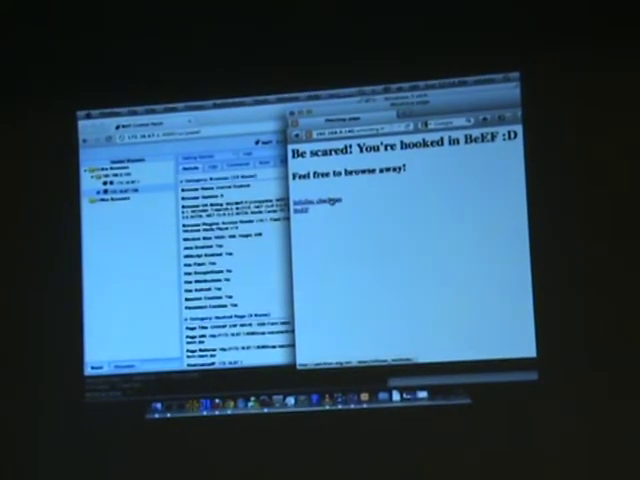
click(330, 200)
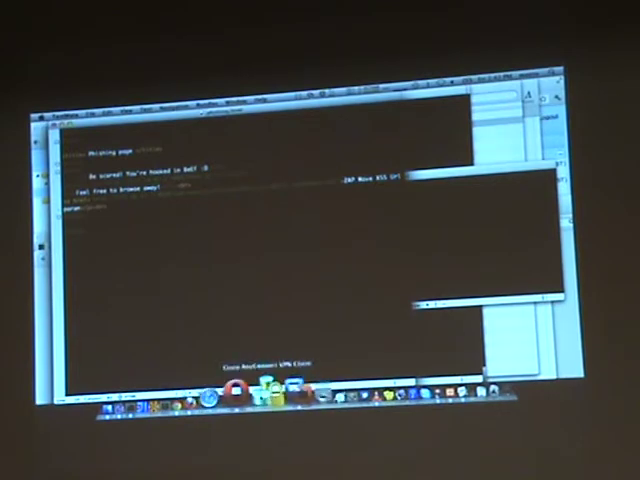
- Present the Keynote slide 'The need to be speedy: WS' on BeEF WebSocket support
click(271, 392)
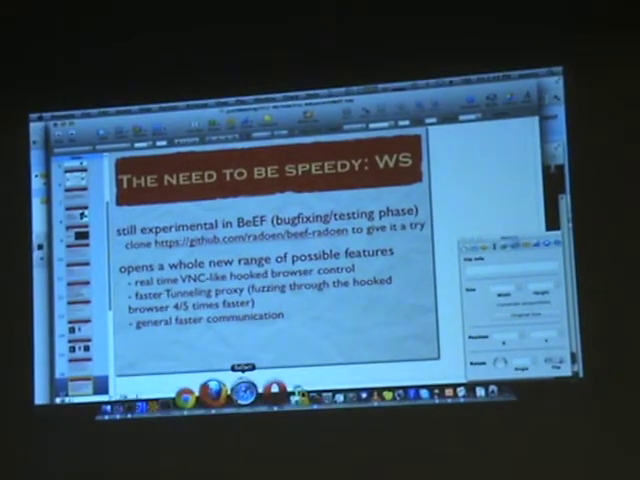
- Cycle through the VMware window and the Firefox DVWA welcome page
click(268, 388)
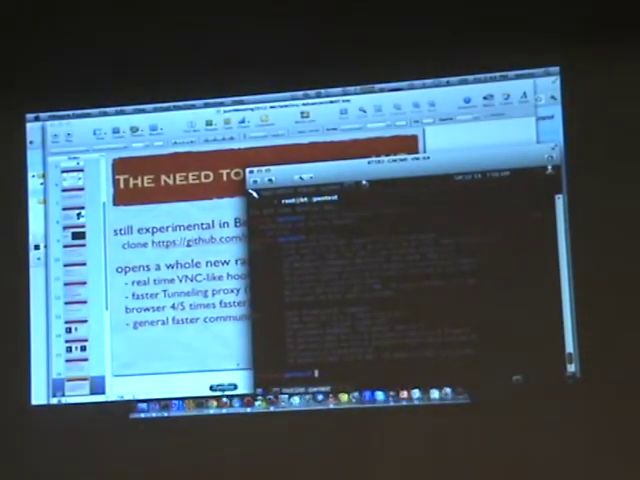
key(XF86MonBrightnessUp)
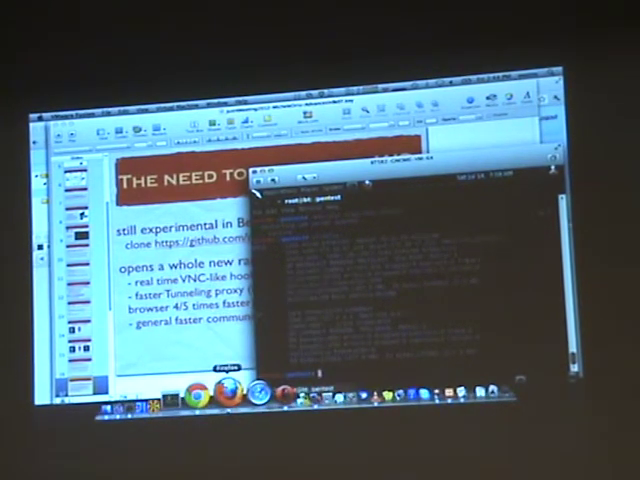
click(228, 392)
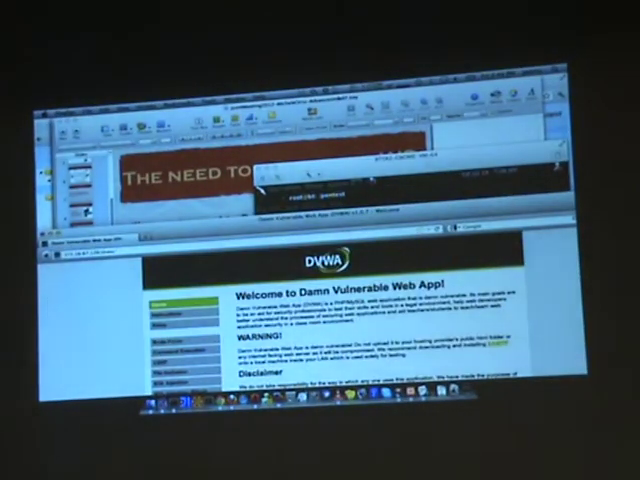
key(F2)
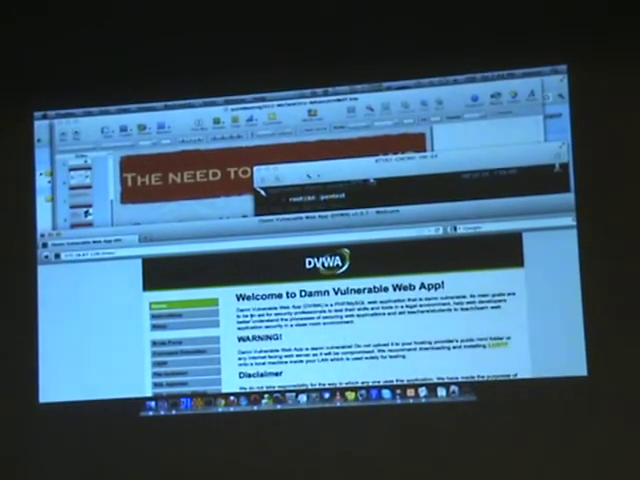
scroll(360, 320, down, 5)
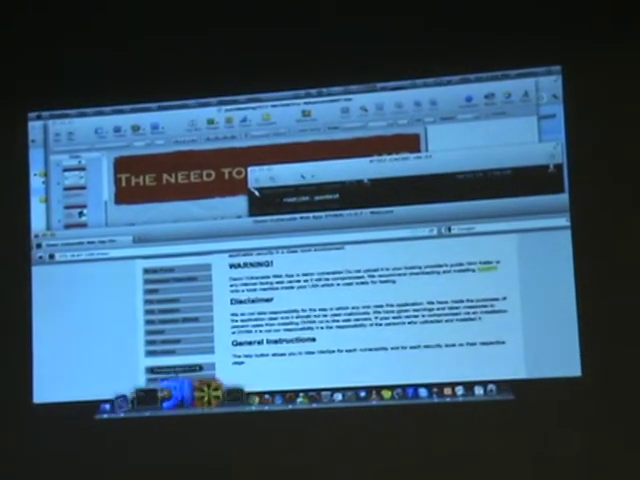
- Glance at the phishing source in TextMate, then relaunch BeEF in Terminal with 'ruby beef -x'
click(175, 393)
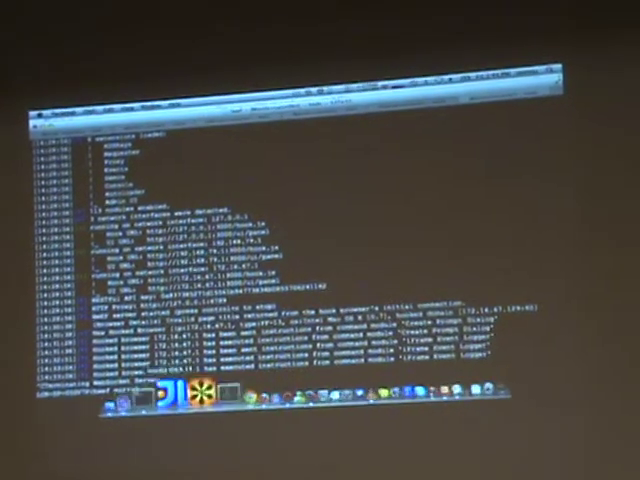
click(145, 394)
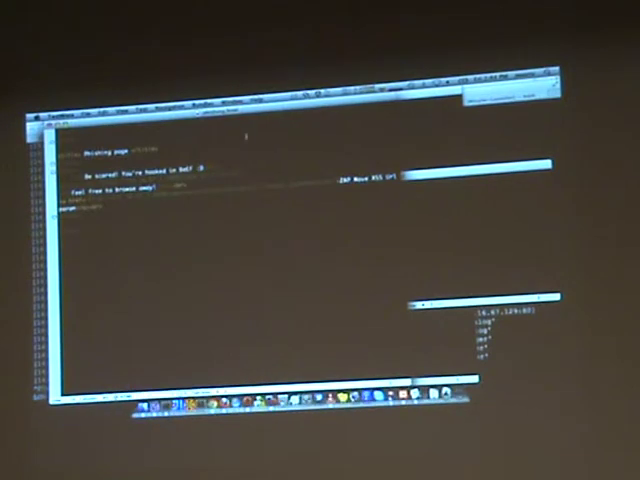
key(super+Tab)
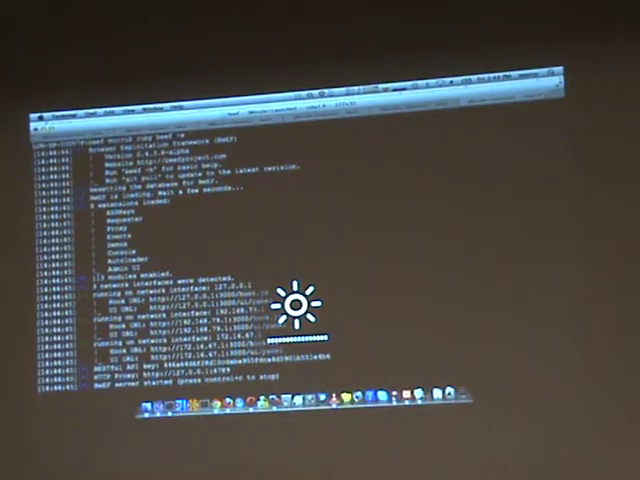
- Submit a <script> tag as the name on DVWA's Reflected XSS page, then check the BeEF terminal
click(240, 400)
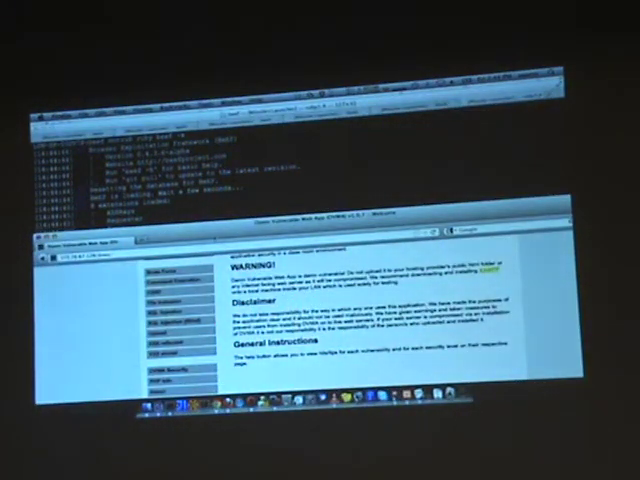
click(168, 342)
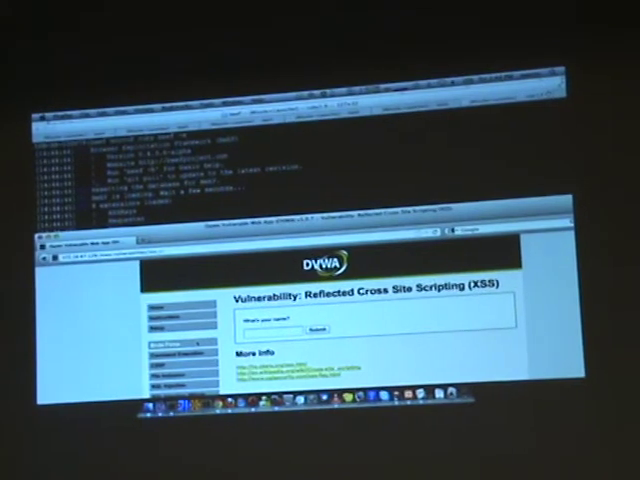
click(273, 328)
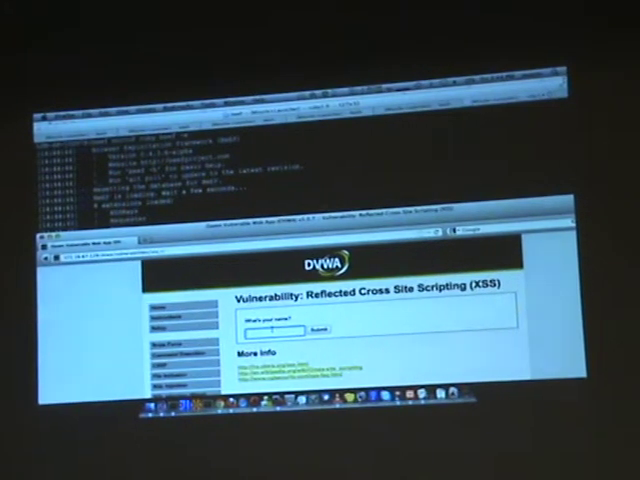
text(<sc)
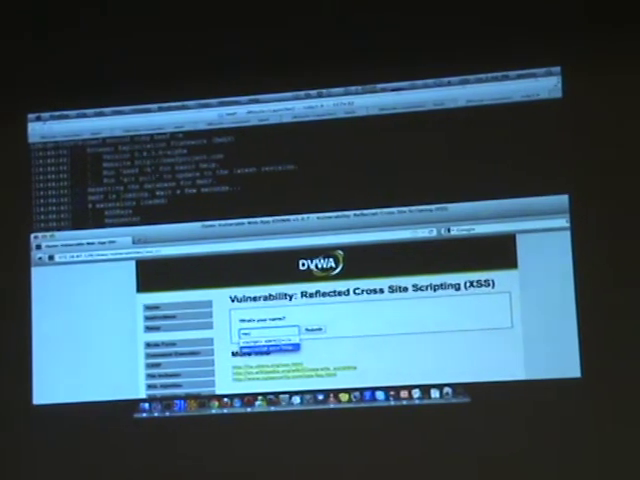
key(Return)
key(Return)
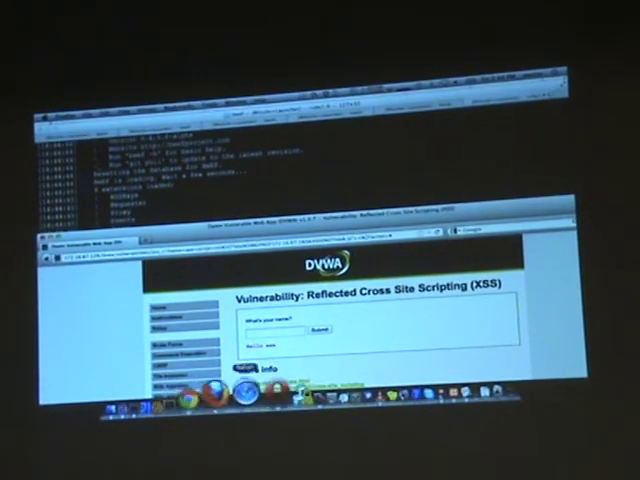
click(175, 402)
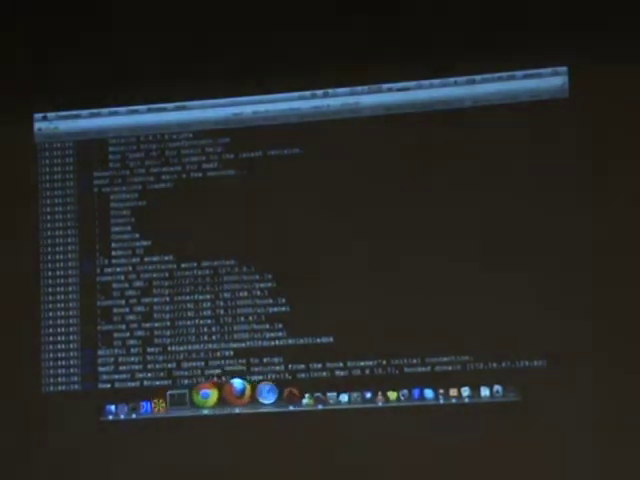
click(232, 393)
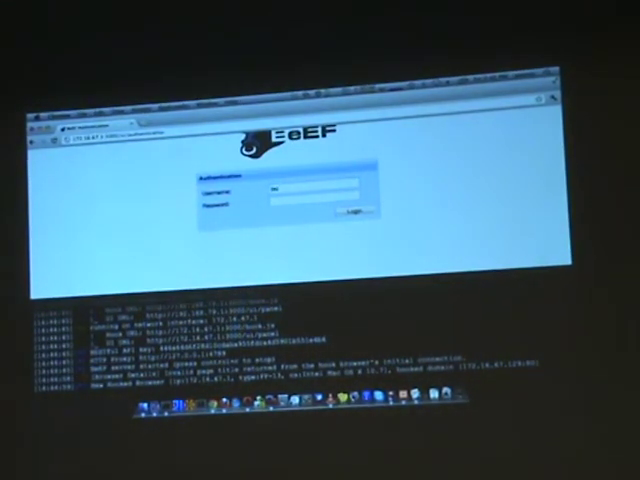
text(beef)
key(Tab)
text(beef)
key(Return)
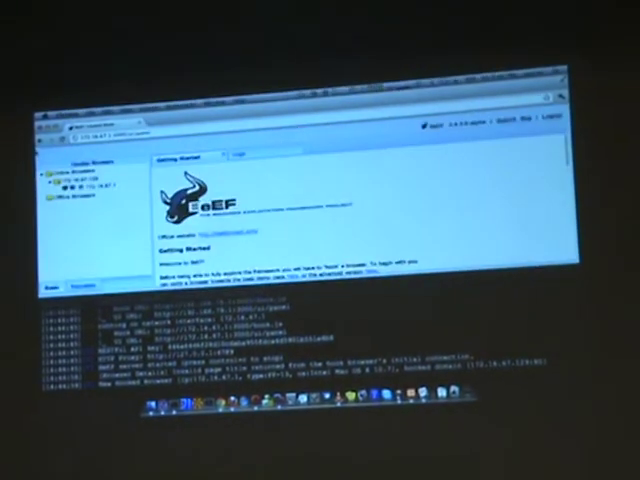
- View the hooked Firefox browser's details and set it as the tunneling proxy
click(95, 186)
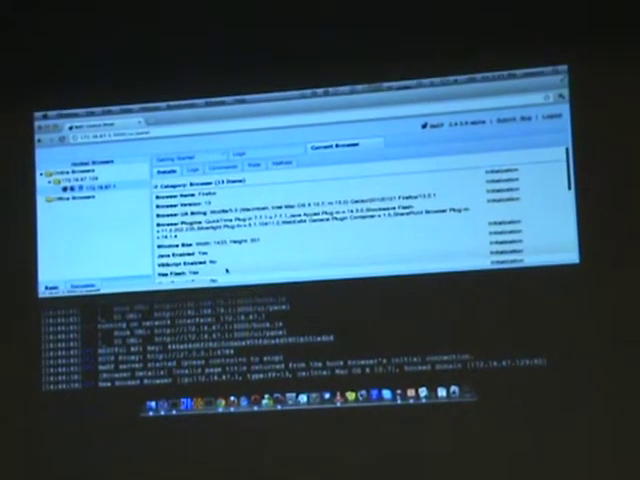
right_click(97, 188)
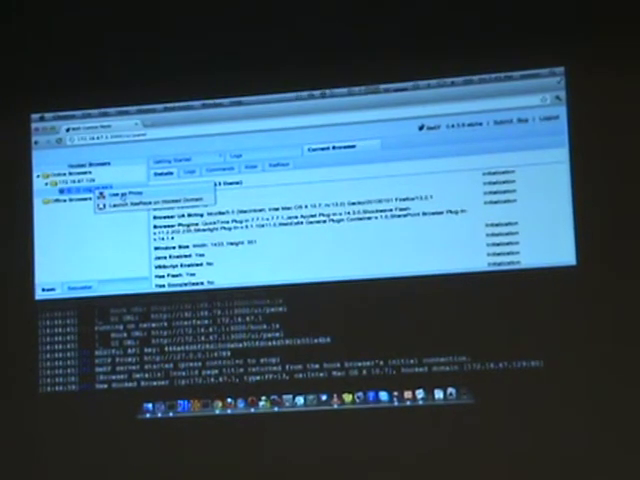
click(122, 194)
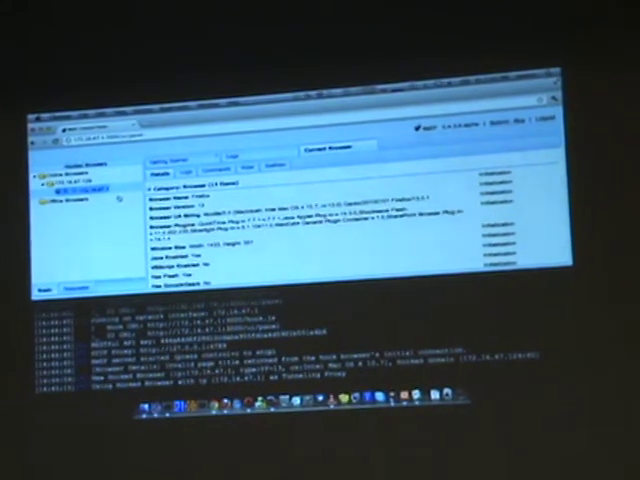
- Launch Opera and bring up its Preferences, briefly checking the BeEF terminal
click(240, 392)
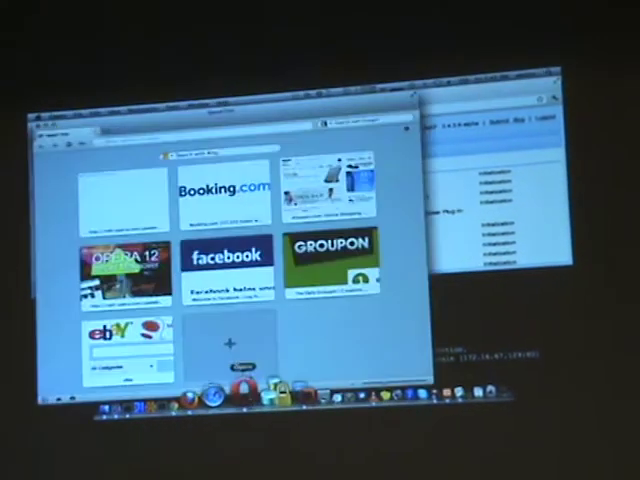
key(ctrl+Up)
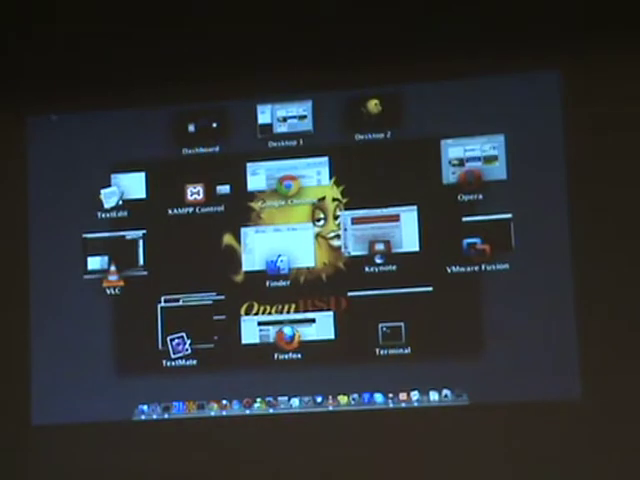
click(473, 165)
click(57, 110)
click(86, 140)
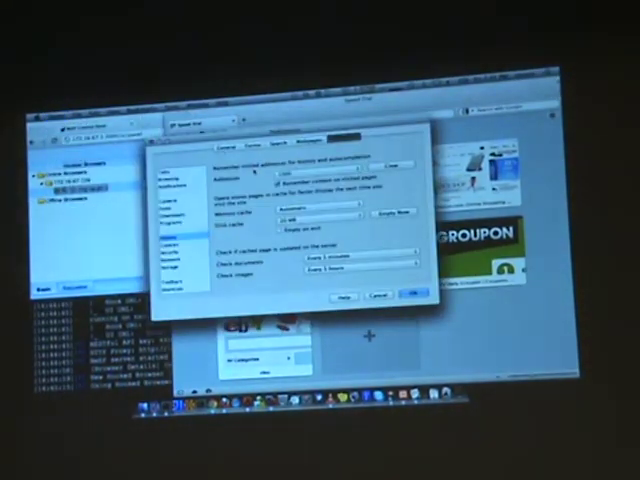
key(super+Tab)
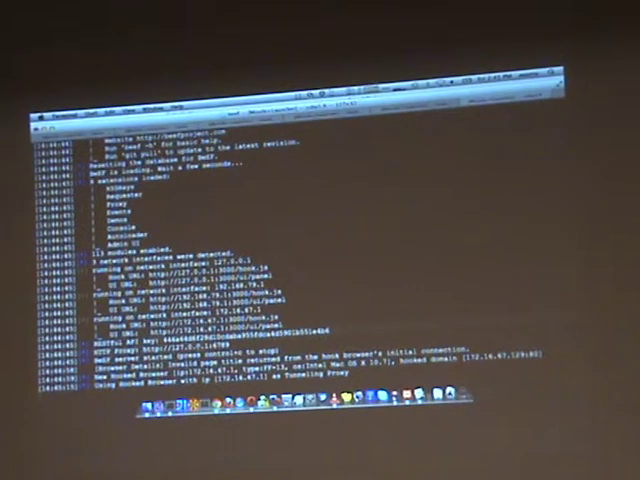
key(super+Tab)
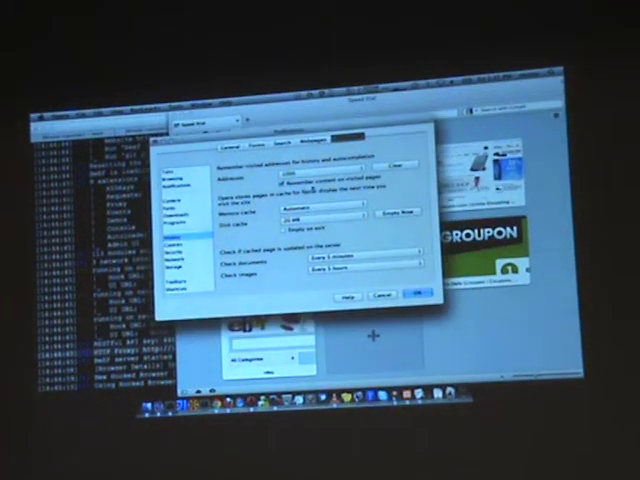
- Enable Opera's HTTP proxy at 127.0.0.1 on the BeEF proxy port and apply it
click(180, 259)
click(270, 178)
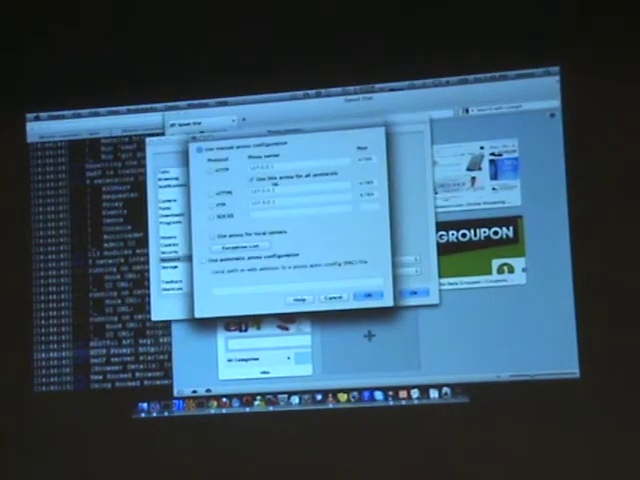
click(211, 170)
click(367, 295)
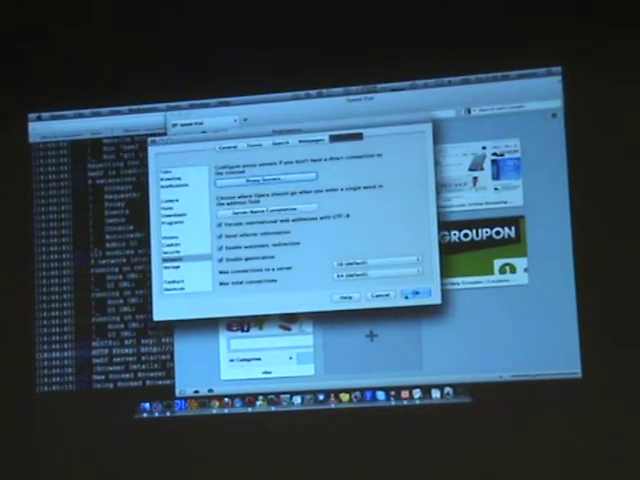
click(413, 292)
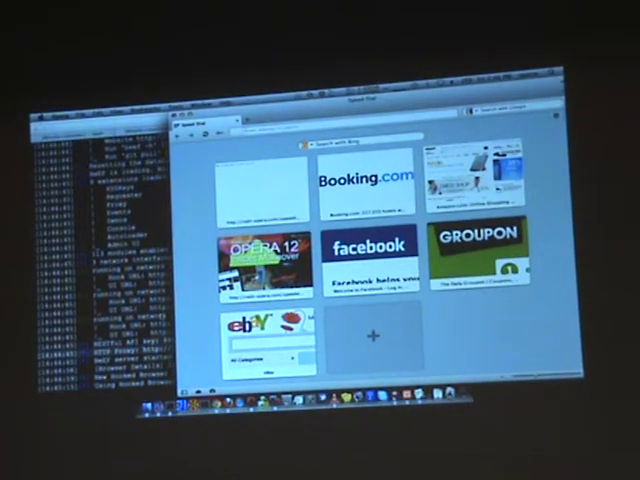
key(F2)
key(F2)
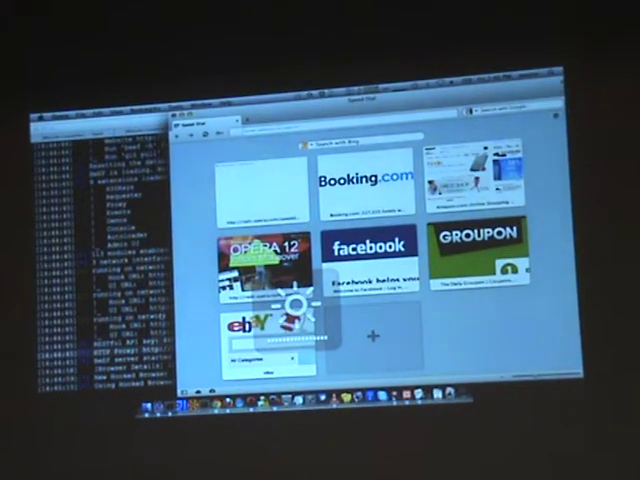
key(F2)
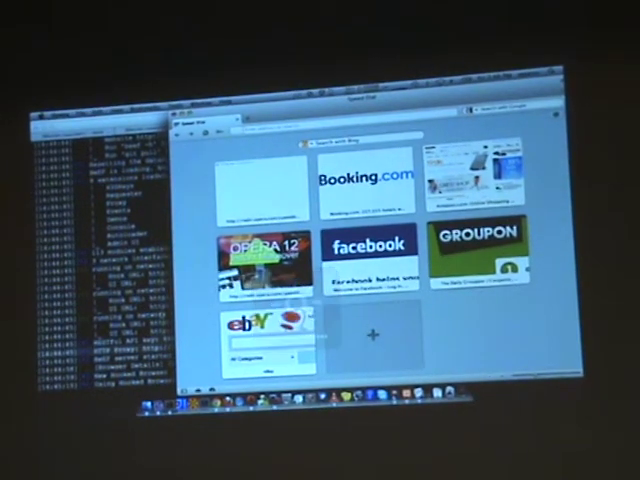
key(F2)
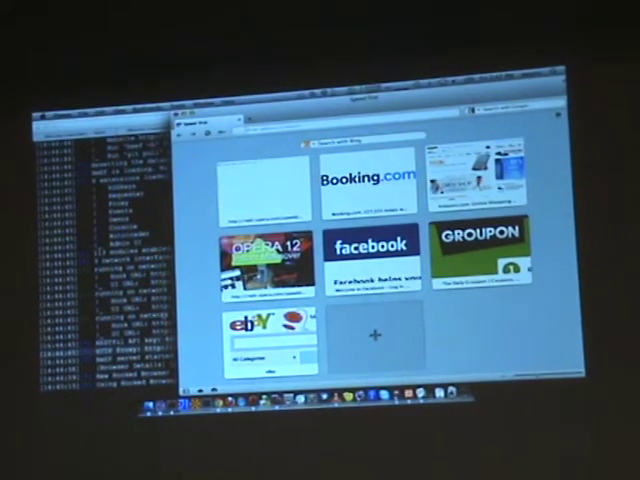
- Cycle through the BeEF panel, DVWA and Opera windows, ending on the BeEF server terminal
key(F2)
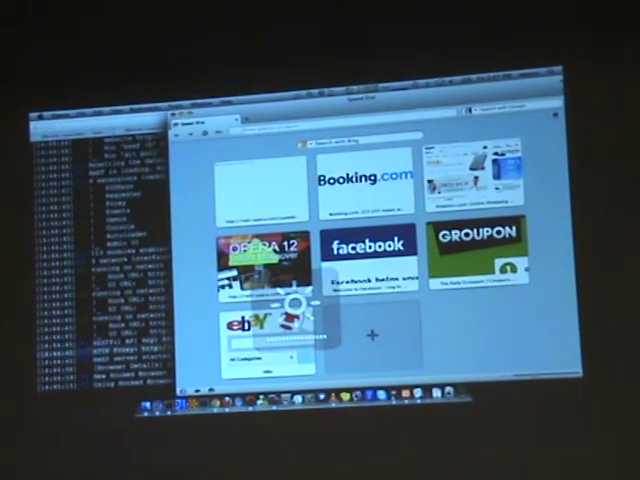
click(210, 392)
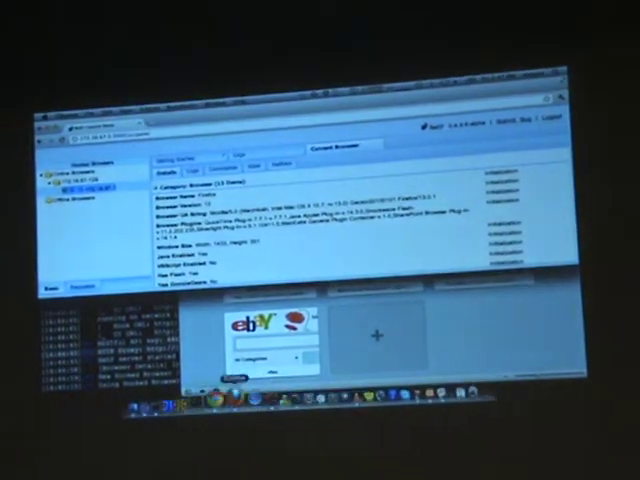
click(236, 390)
click(205, 230)
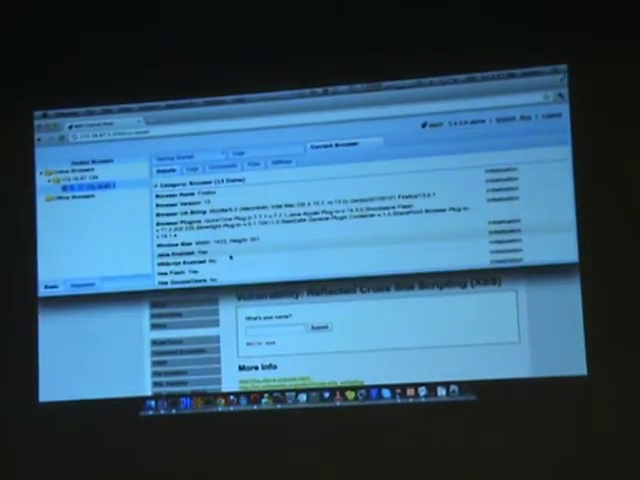
scroll(222, 250, down, 5)
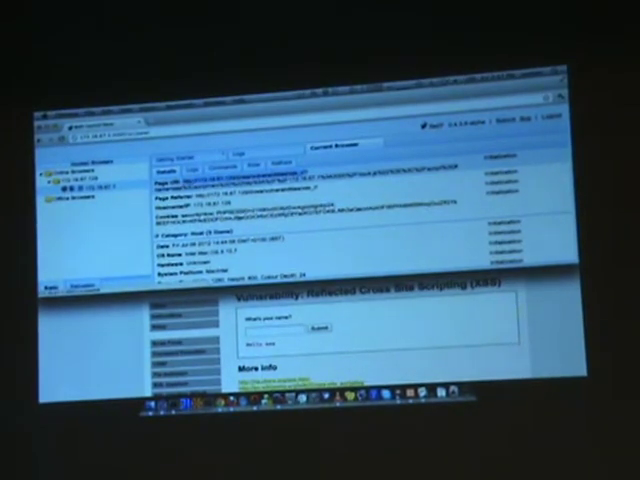
click(243, 392)
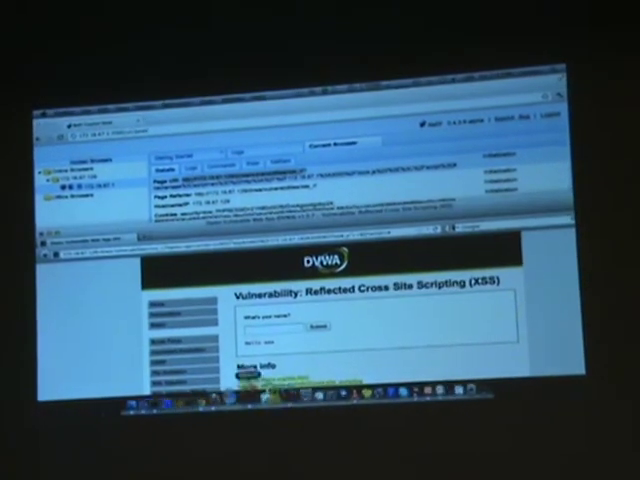
click(243, 392)
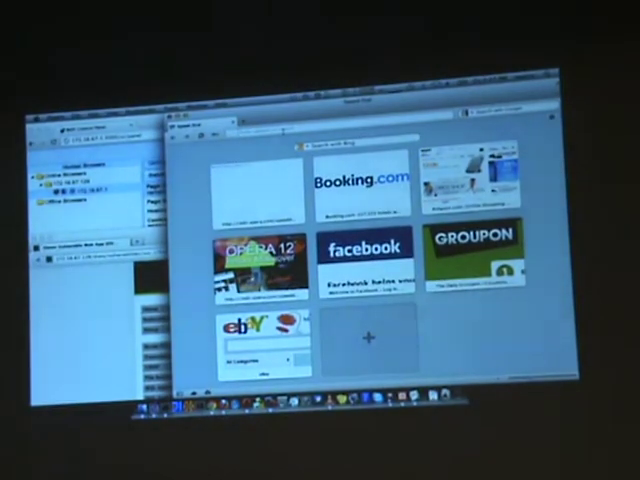
click(157, 398)
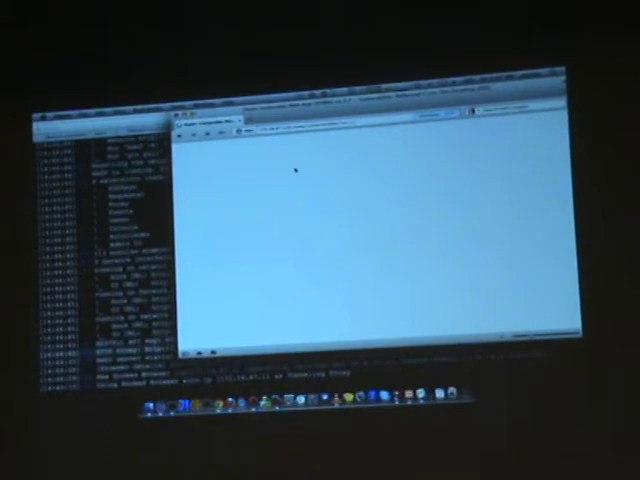
- Let DVWA's Reflected XSS page load in Opera, then open Preferences at the Network pane
key(F2)
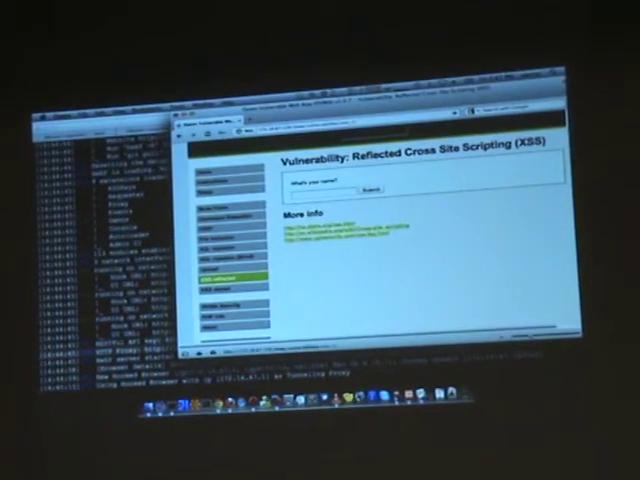
click(60, 116)
click(75, 154)
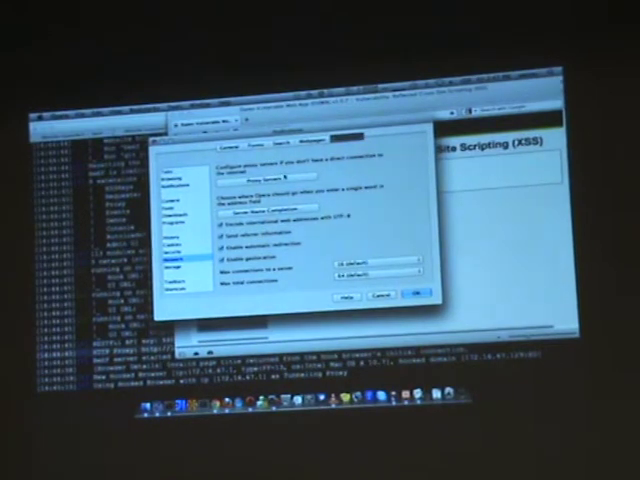
- Review Opera's cookie settings and stored cookies list, then close Preferences
click(172, 244)
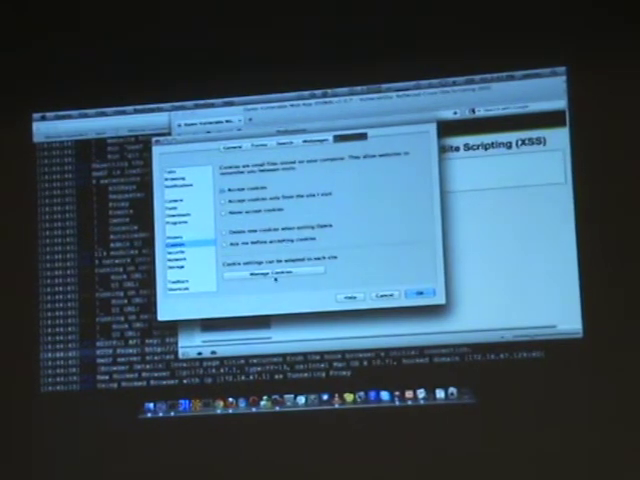
click(270, 273)
click(391, 274)
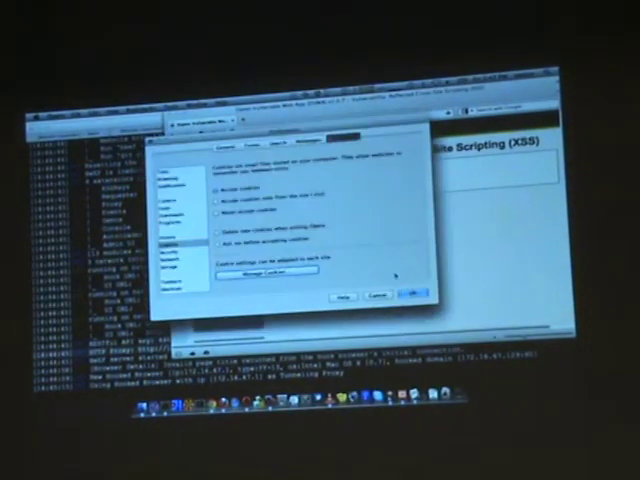
click(415, 293)
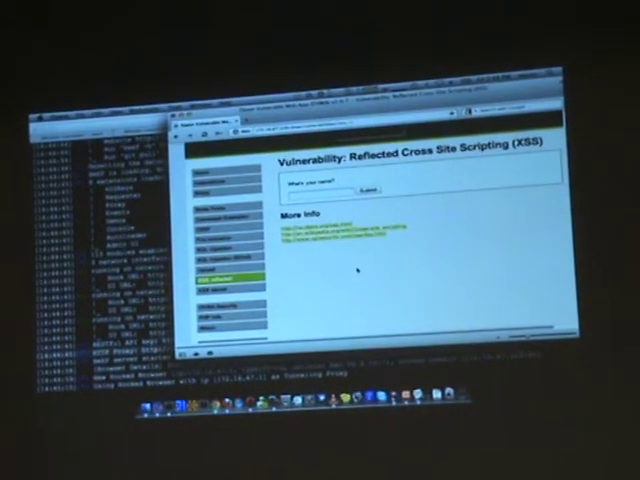
- Hide Opera and stop the running BeEF server with Ctrl+C
key(F2)
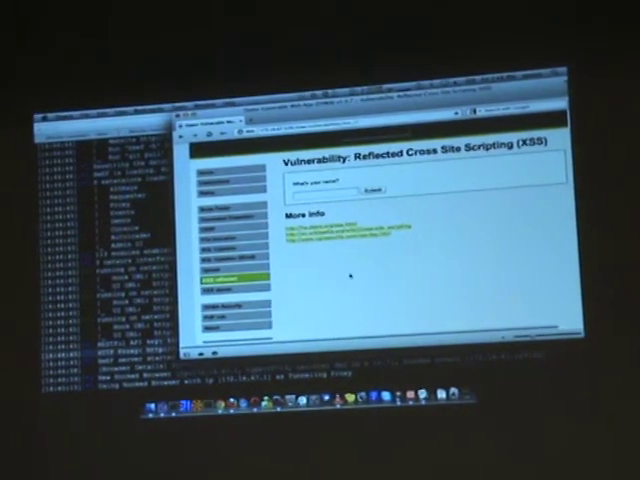
scroll(370, 289, down, 3)
scroll(370, 289, up, 3)
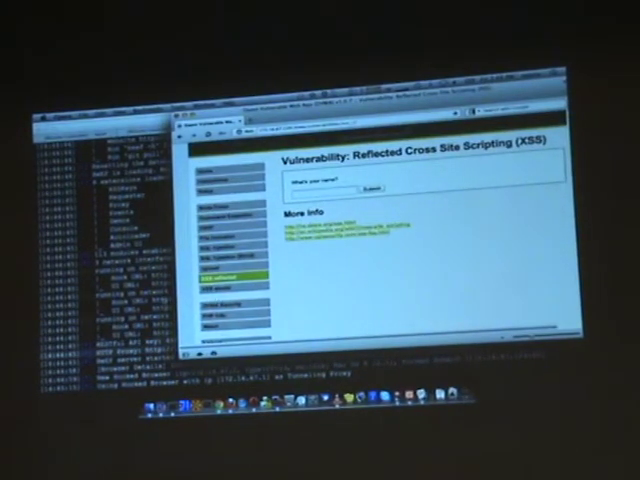
key(super+Tab)
key(ctrl+c)
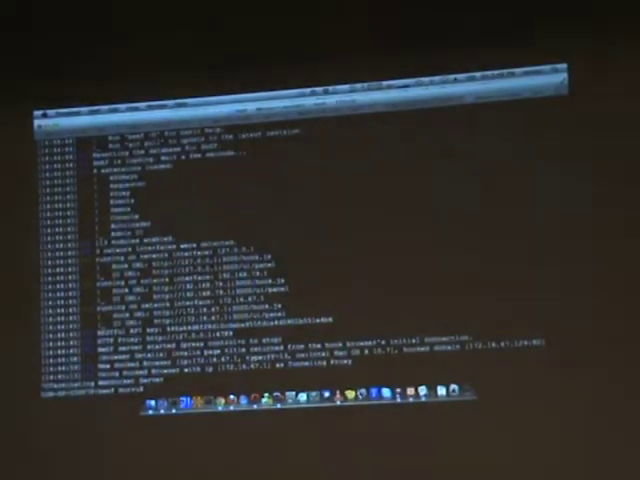
- Reopen Opera's Preferences, browse the Network, Cookies and History panes, and close them
click(228, 402)
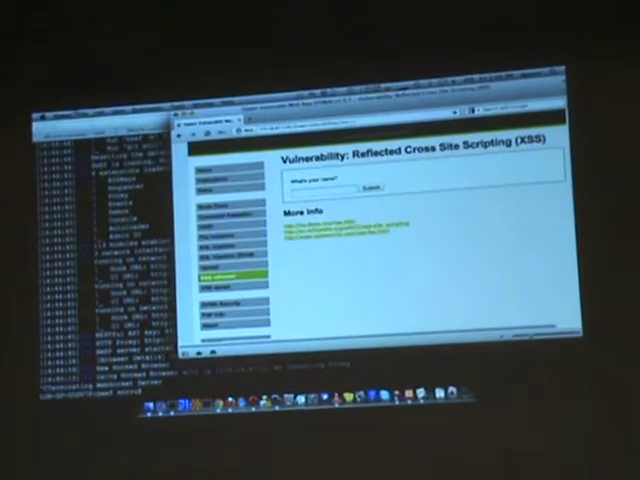
click(62, 113)
click(80, 140)
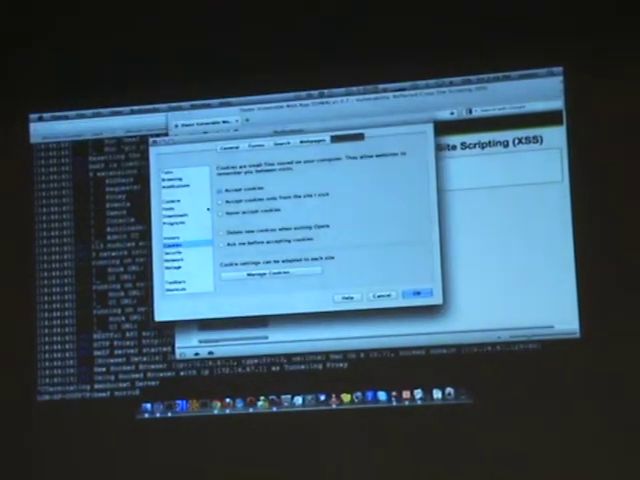
click(197, 258)
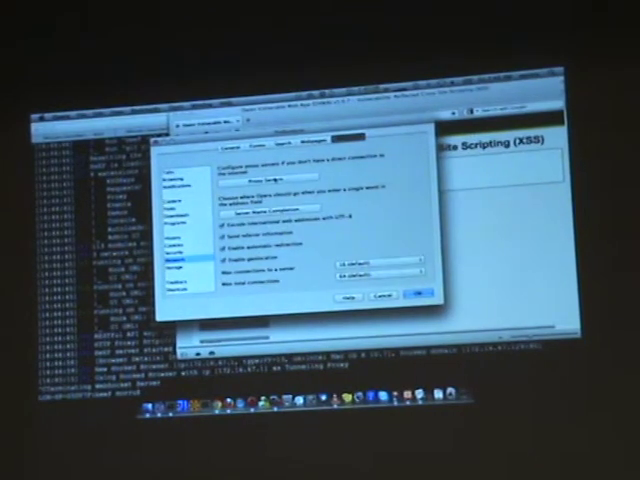
click(180, 244)
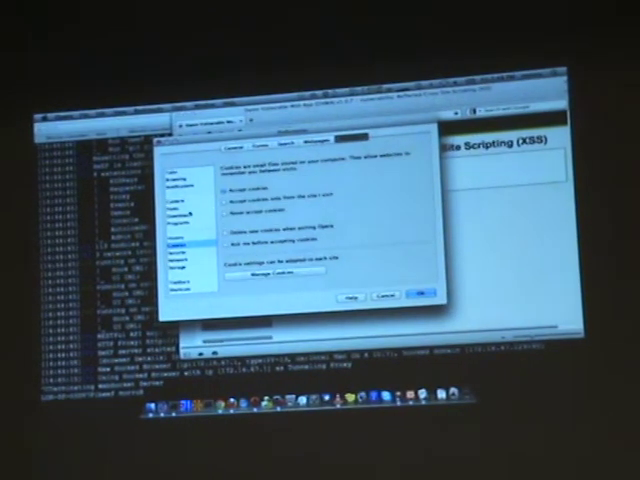
click(178, 237)
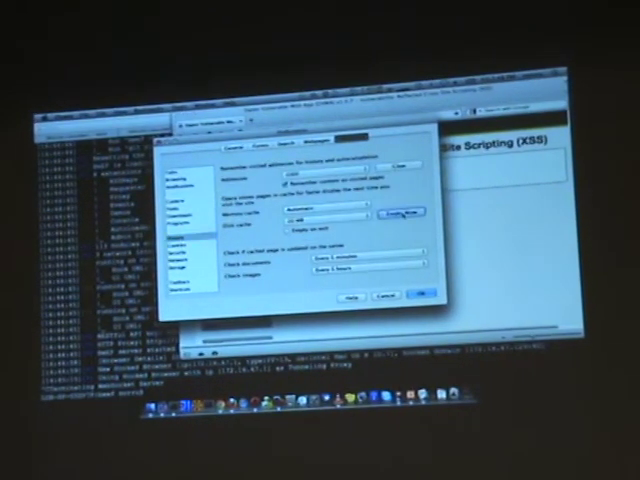
click(422, 296)
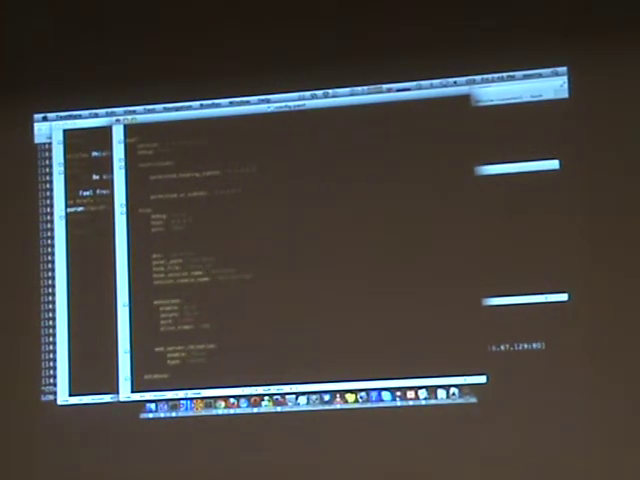
- Relaunch BeEF with 'ruby beef -x' and watch for the New Hooked Browser log line
key(super+Tab)
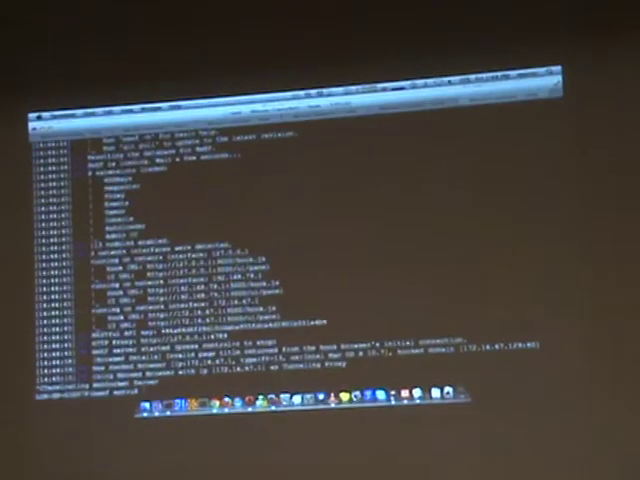
text(ruby beef -x)
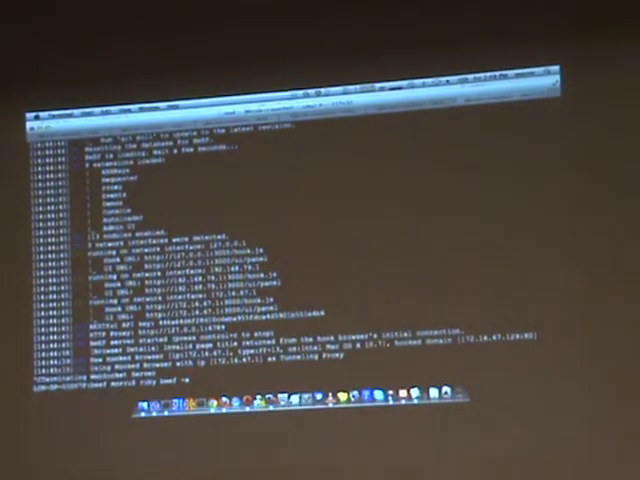
key(Return)
click(250, 403)
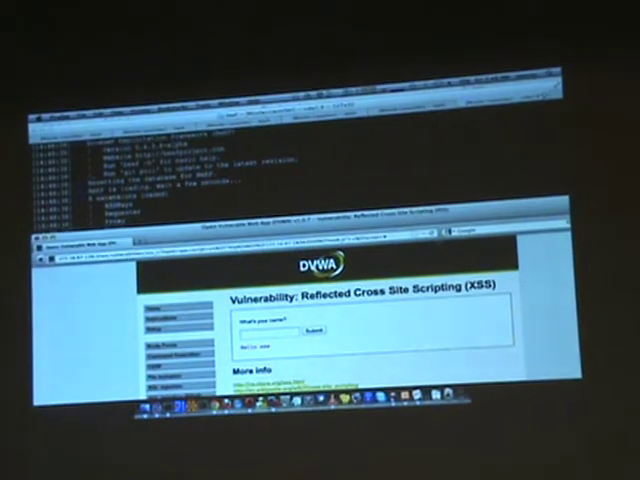
key(super+Tab)
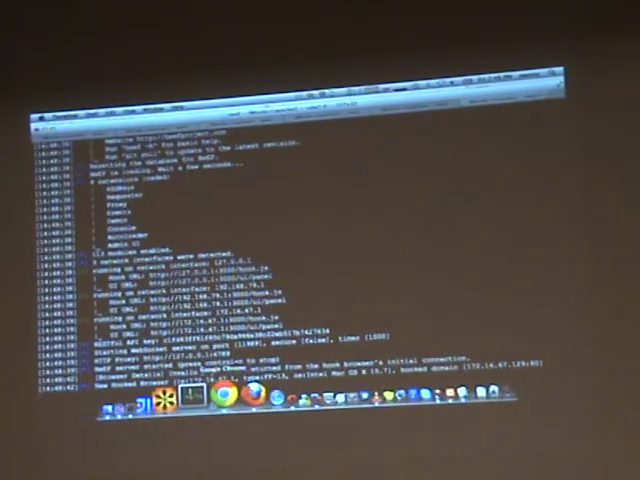
- Reload the BeEF UI in Chrome and log in as beef
click(205, 398)
key(super+r)
text(bee)
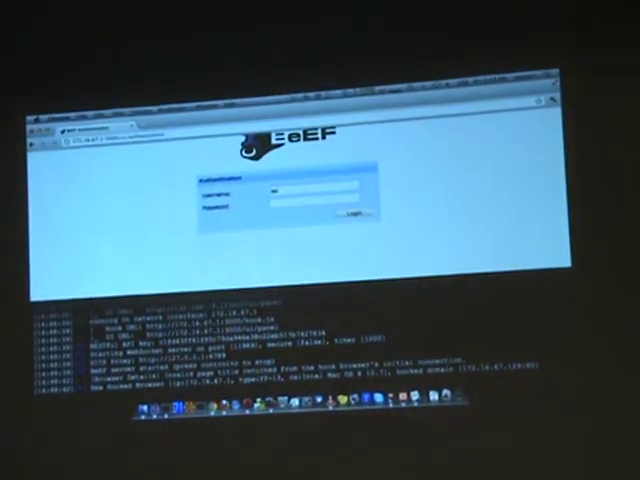
text(fbeef)
key(Return)
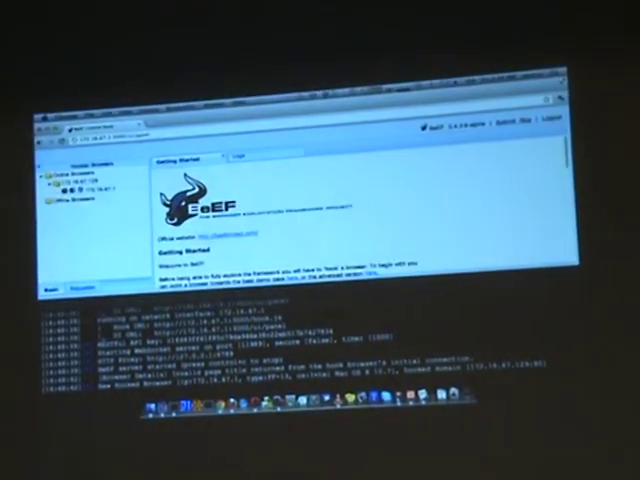
- Set the re-hooked browser as the tunneling proxy, then return to DVWA in Opera
click(85, 187)
right_click(87, 188)
click(105, 189)
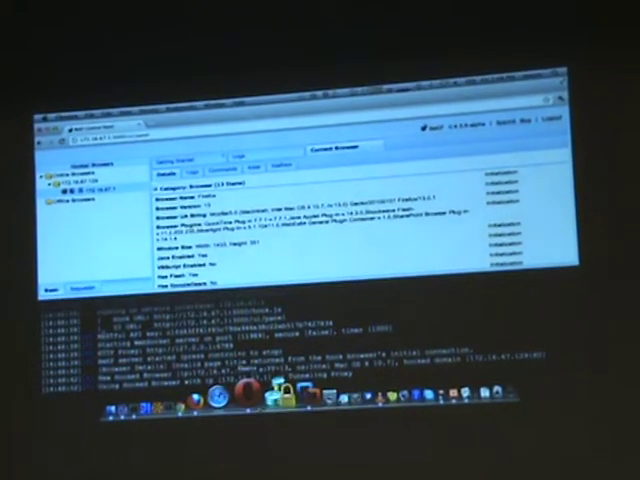
click(244, 392)
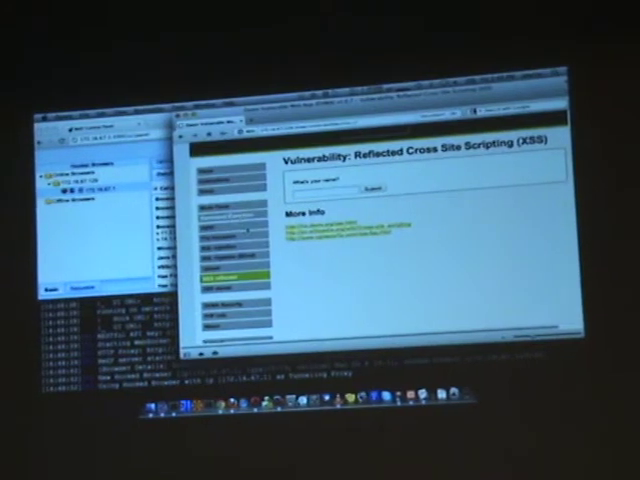
- Visit DVWA's Command Execution, File Inclusion and SQL Injection pages, trying the User ID field
click(228, 216)
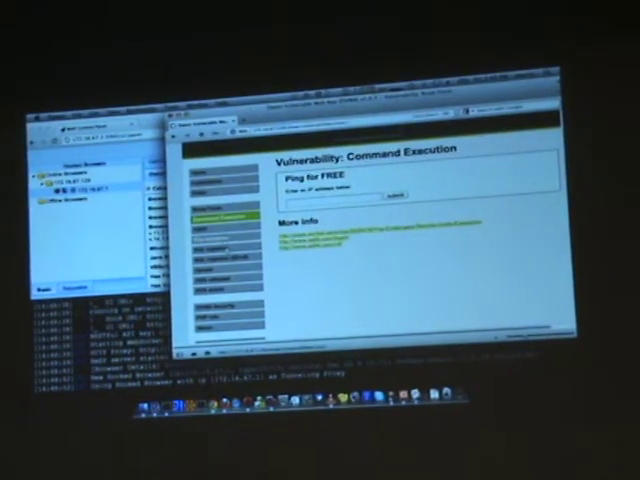
click(226, 239)
click(226, 249)
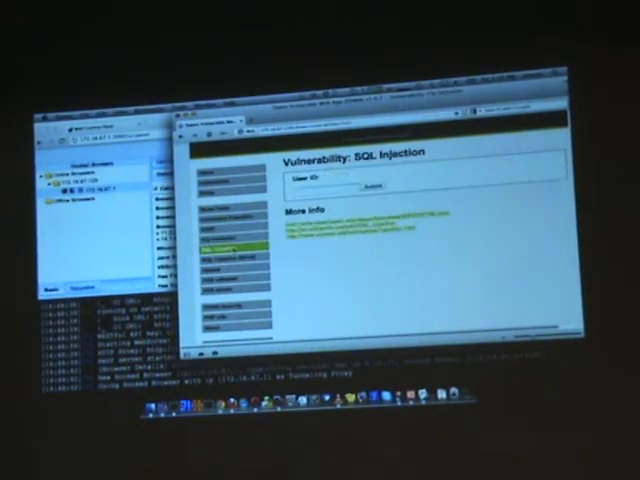
click(322, 190)
text(test)
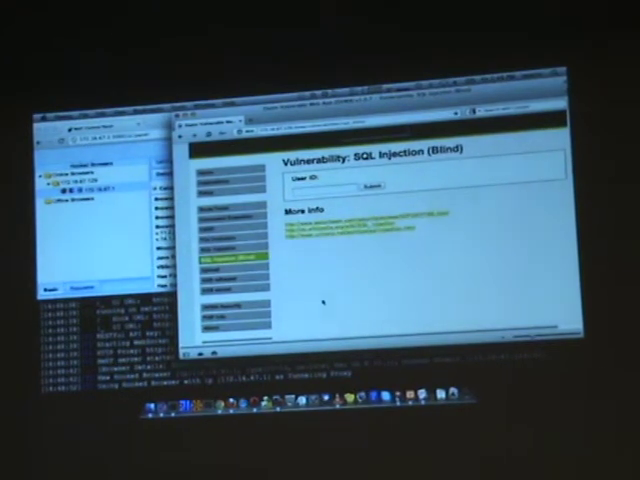
key(F2)
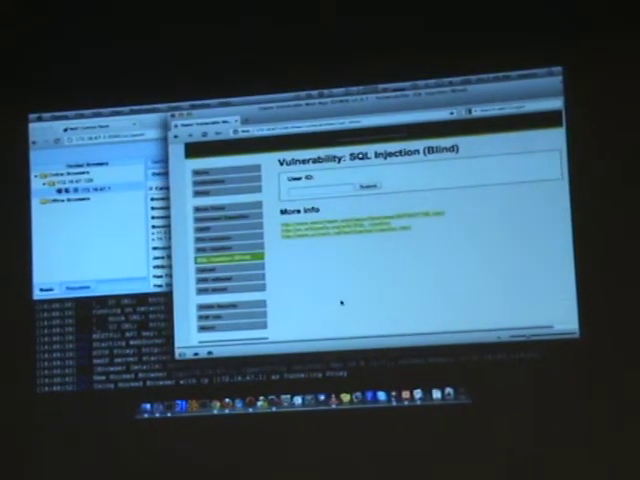
- Raise the screen brightness to maximum and bring the Keynote WebSockets deck back
key(XF86MonBrightnessUp)
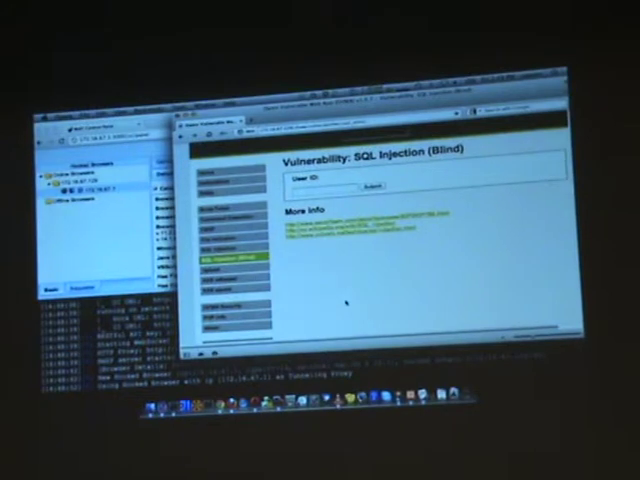
key(XF86MonBrightnessUp)
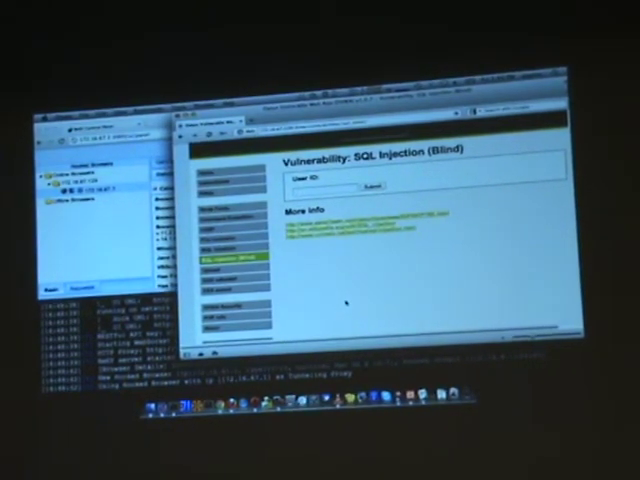
key(F2)
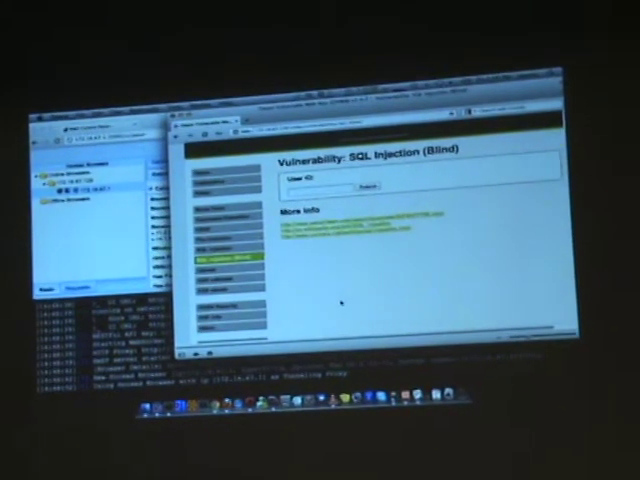
key(F2)
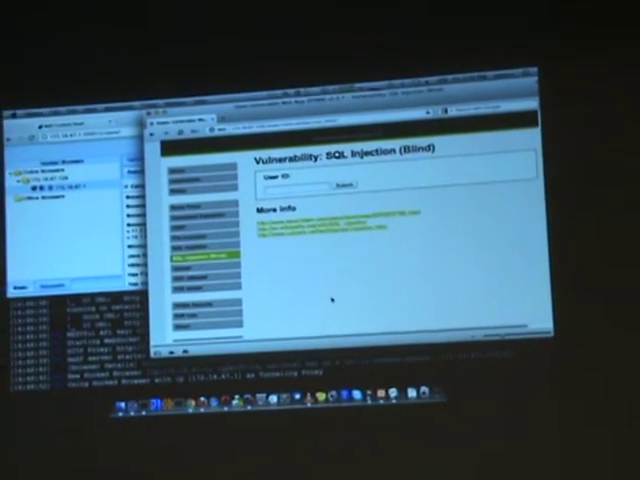
scroll(311, 299, down, 5)
scroll(308, 268, up, 5)
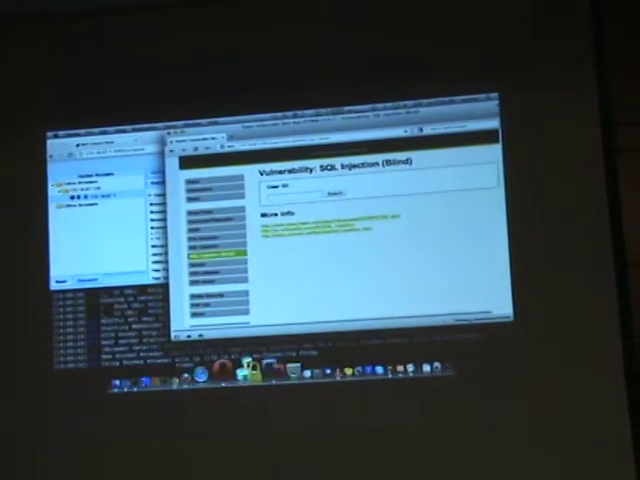
click(318, 362)
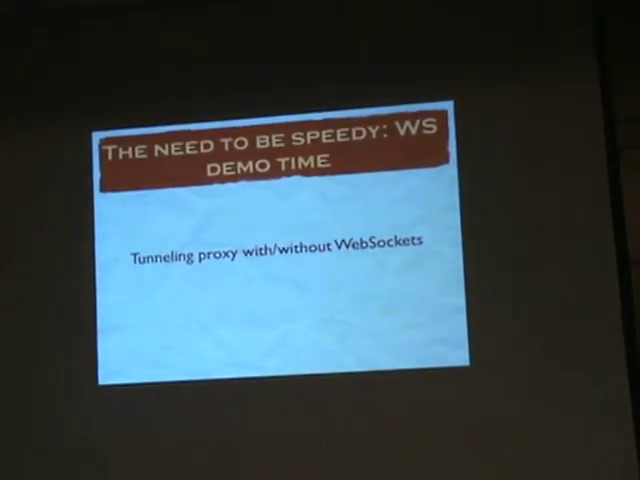
key(Right)
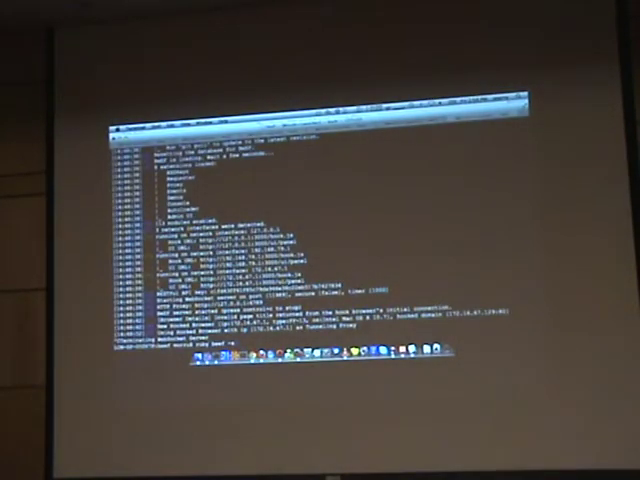
- Restart the BeEF server from Terminal and open a new browser tab
key(F2)
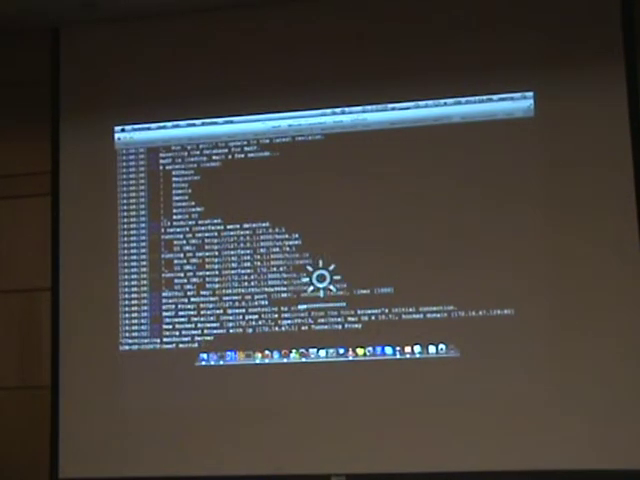
click(215, 348)
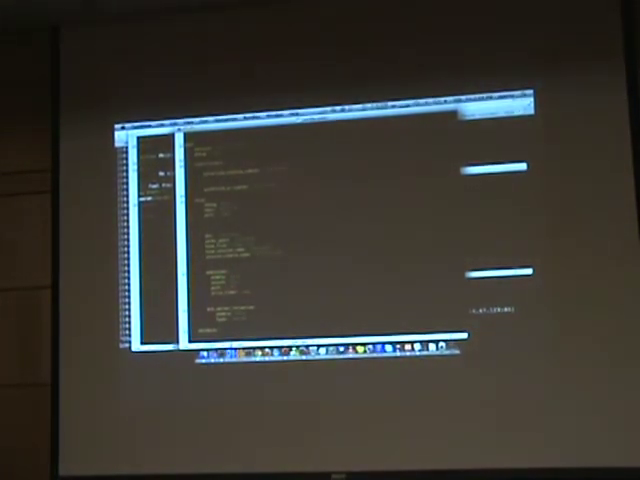
key(super+Tab)
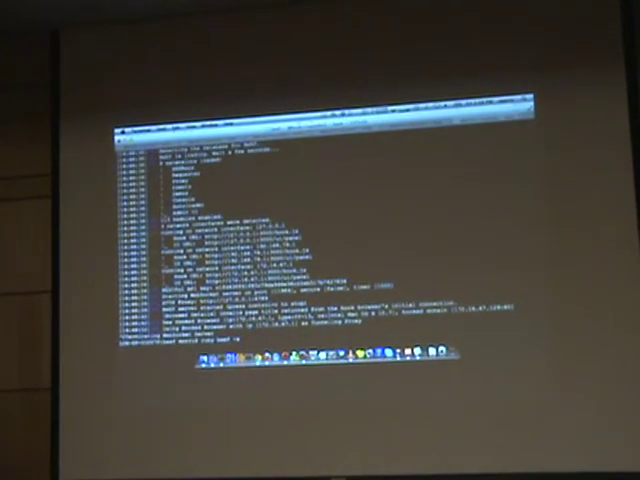
key(Return)
click(265, 350)
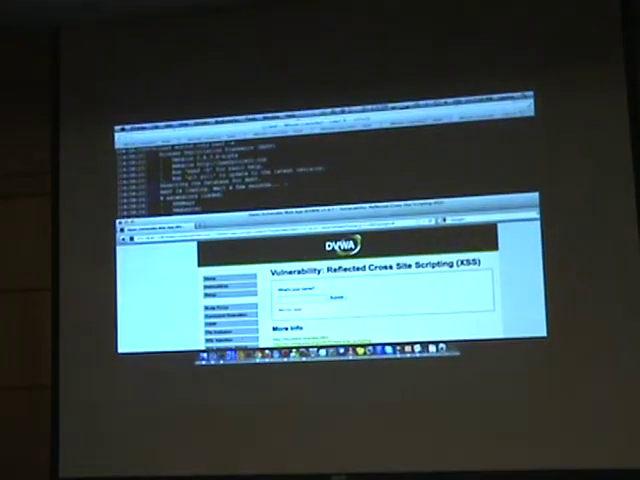
key(super+t)
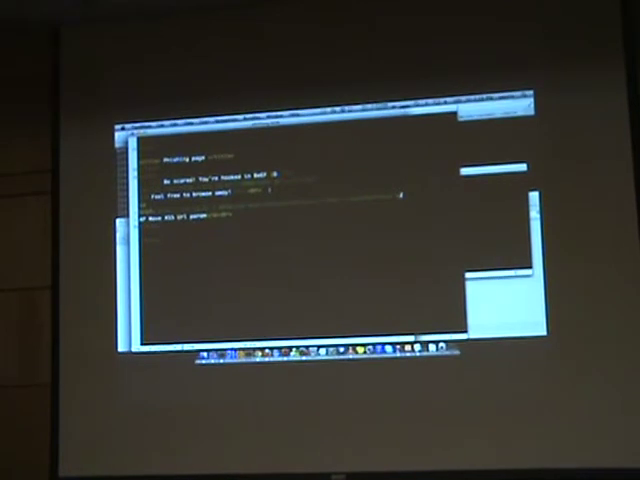
- Raise the screen brightness and bring the browser window forward
key(F2)
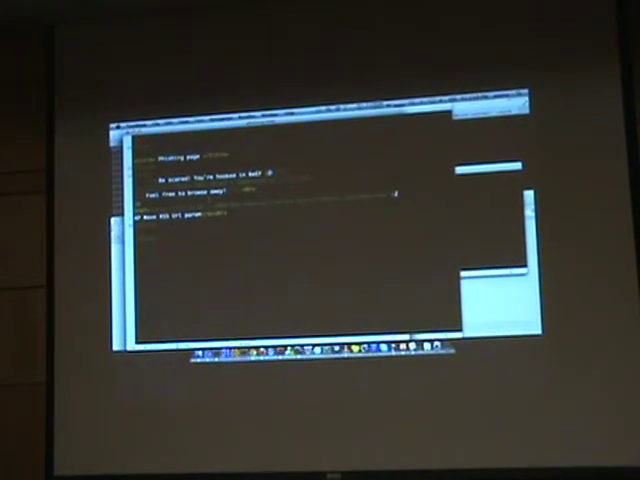
key(XF86MonBrightnessUp)
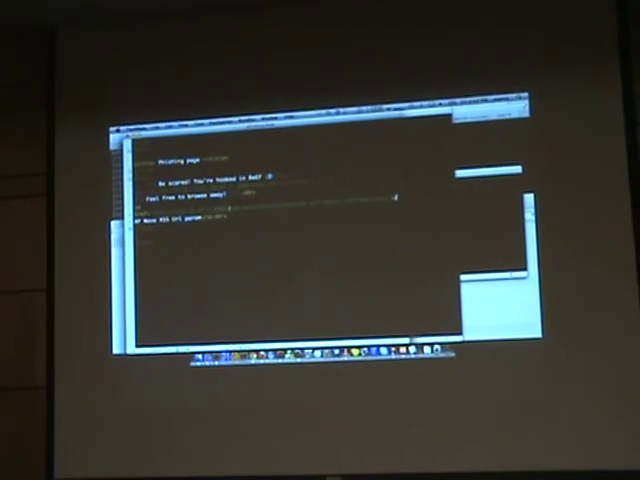
key(XF86MonBrightnessUp)
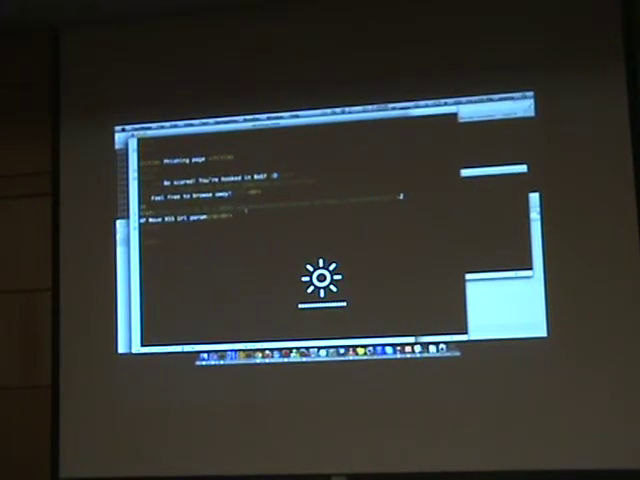
key(XF86MonBrightnessUp)
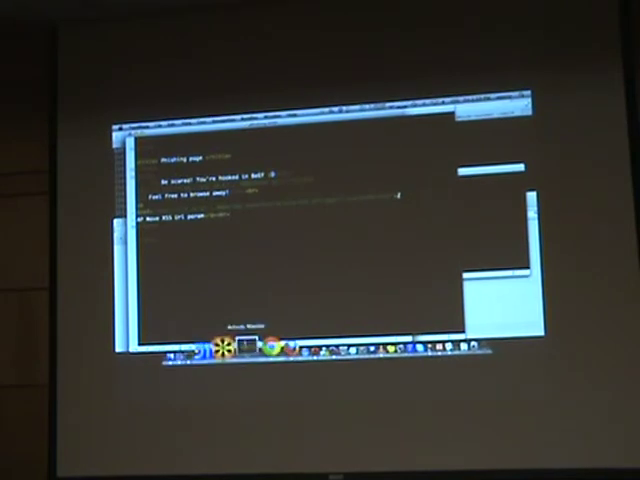
click(276, 345)
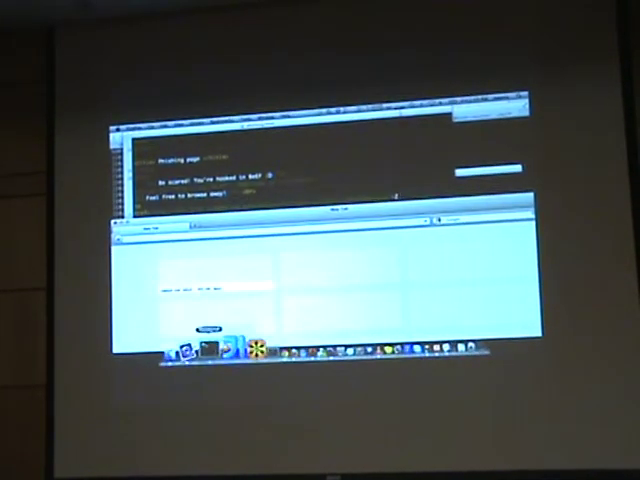
- Log in to the BeEF control panel in the browser
click(211, 346)
click(262, 346)
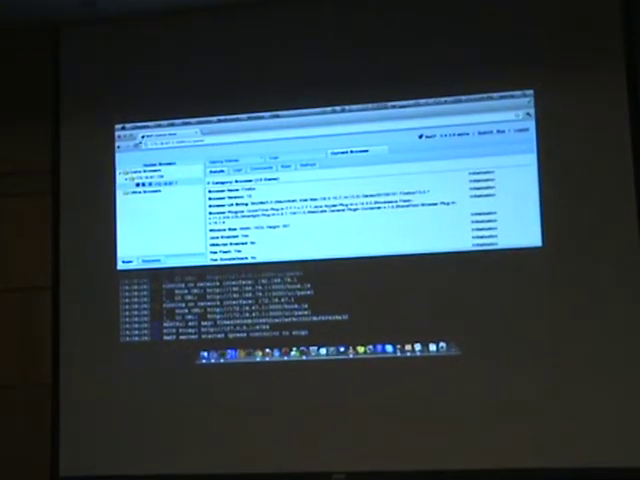
text(beef)
key(Tab)
text(beef)
key(Return)
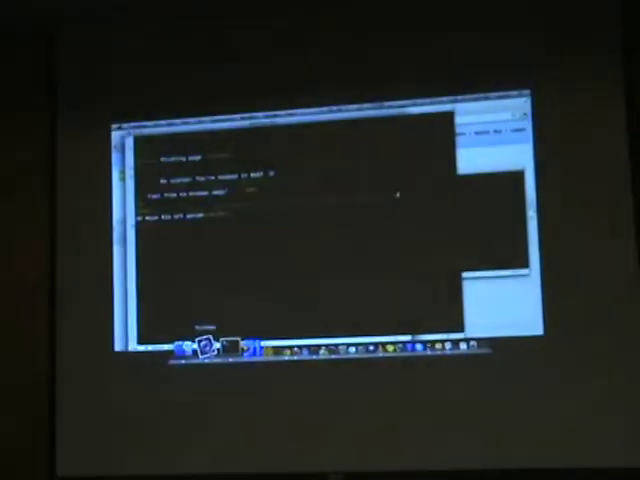
- Open the hooked phishing page, resize the BeEF pane, and select the hooked browser
click(204, 353)
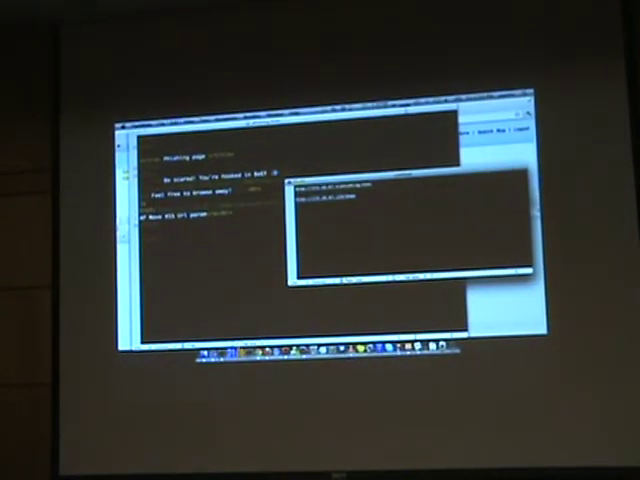
click(258, 351)
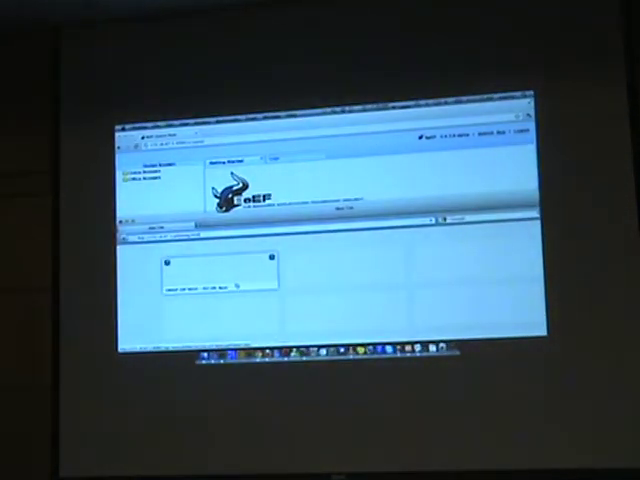
click(238, 286)
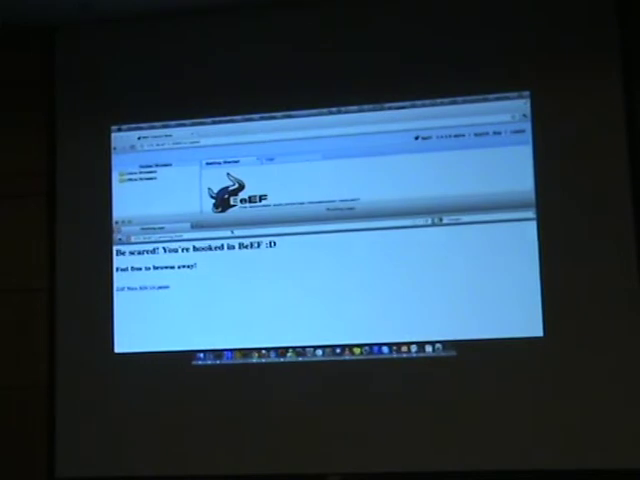
drag(180, 221, 180, 262)
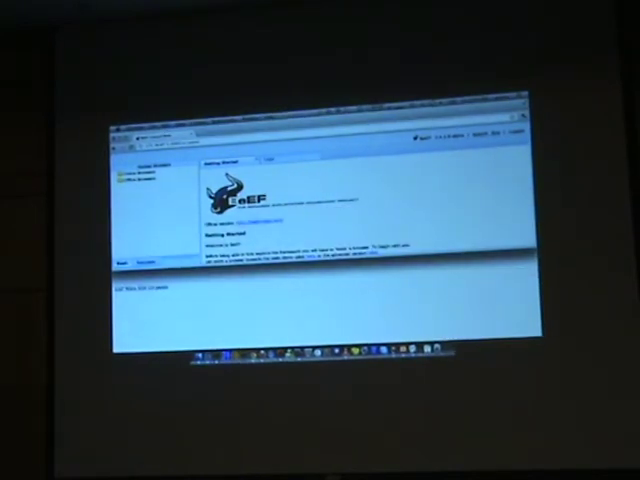
mouse_move(239, 258)
mouse_down()
mouse_move(239, 222)
mouse_move(239, 250)
mouse_up()
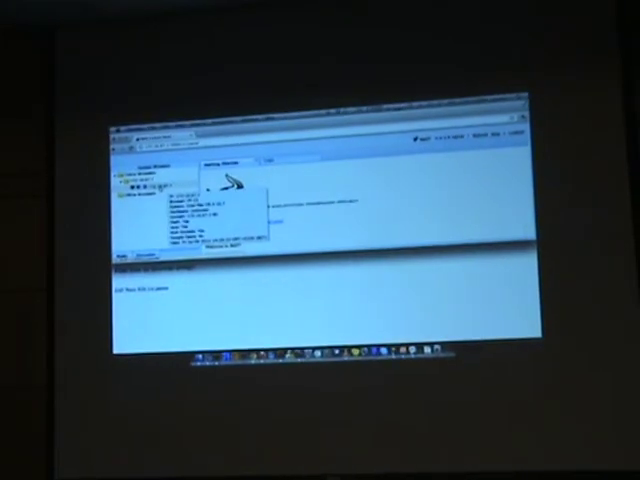
click(160, 186)
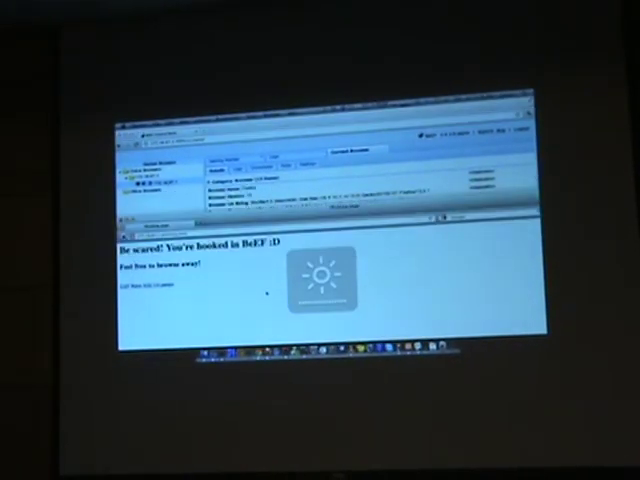
- Open the page's developer console, launch XssRays on the hooked domain, and reopen the console
right_click(267, 290)
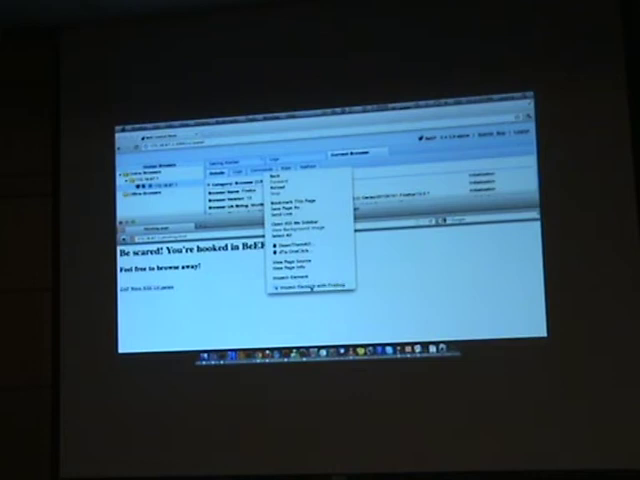
click(312, 286)
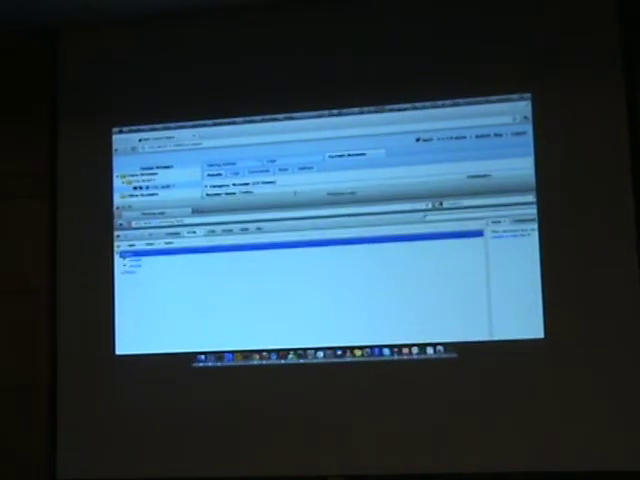
click(172, 229)
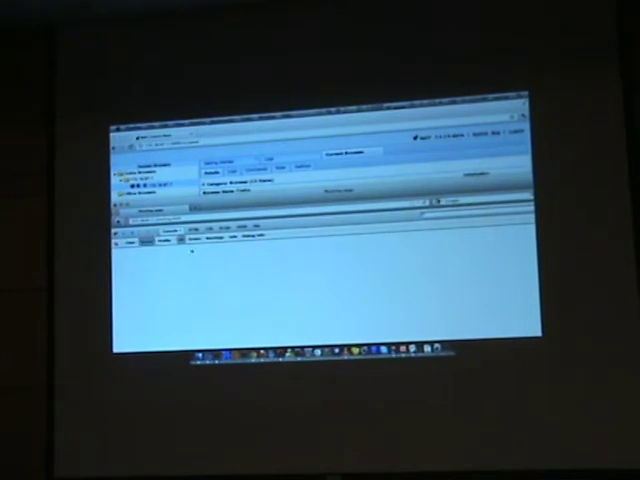
key(super+alt+i)
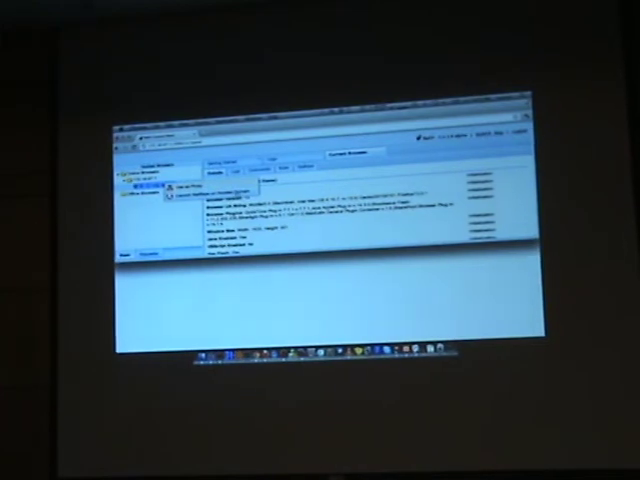
click(185, 187)
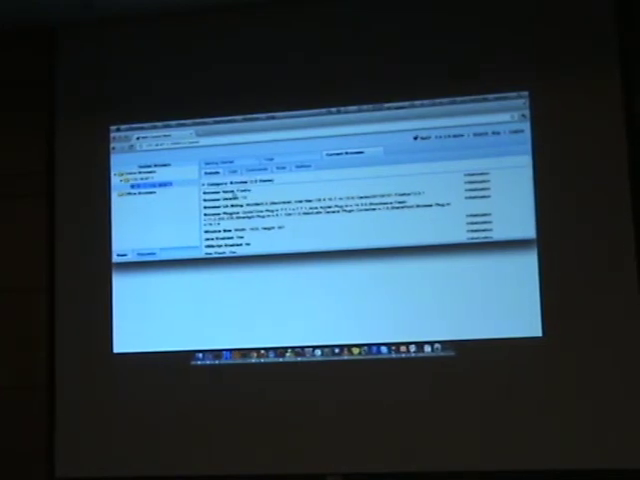
key(F12)
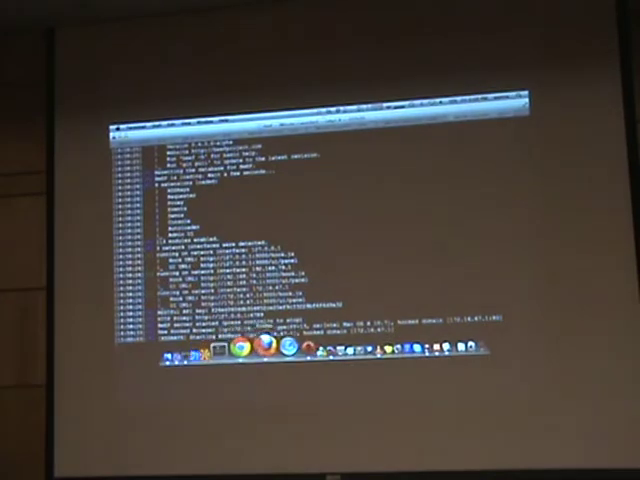
- Watch the XssRays scan messages in Firefox's console, then return to BeEF's hooked-browser panel
click(255, 347)
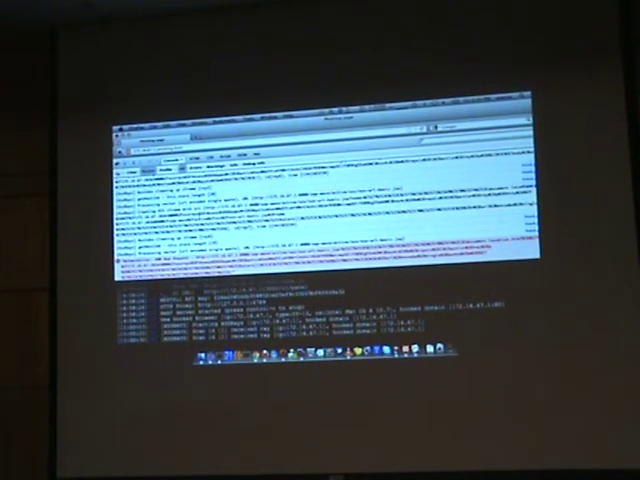
key(F2)
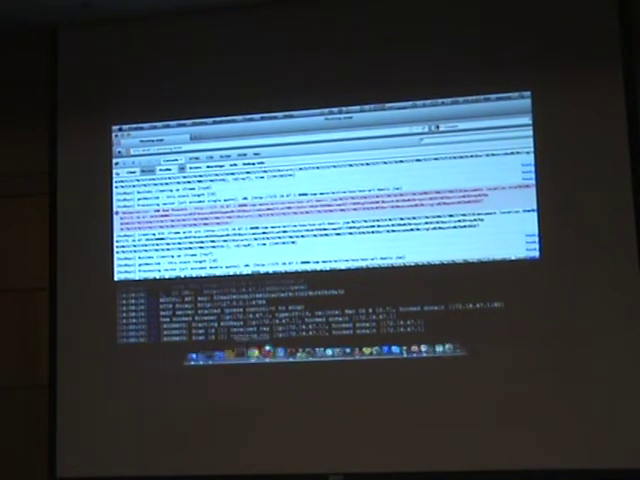
click(272, 347)
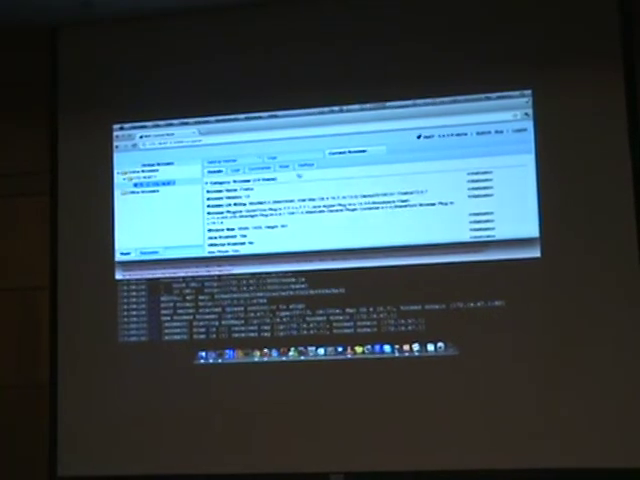
- Show the two XssRays GET vectors, copy the second vector's URL, and open a new Firefox tab
click(303, 166)
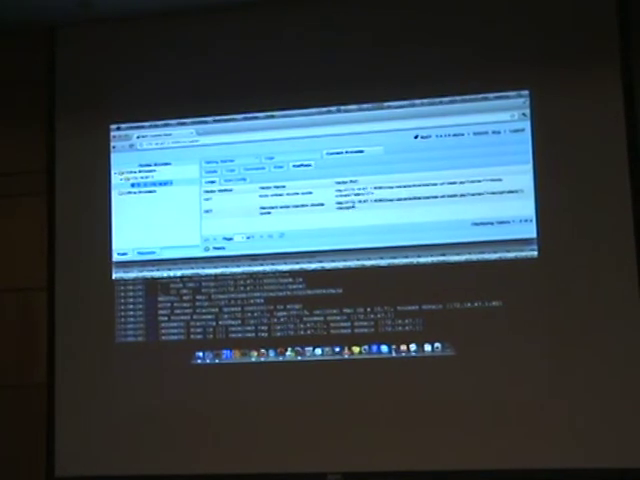
double_click(352, 204)
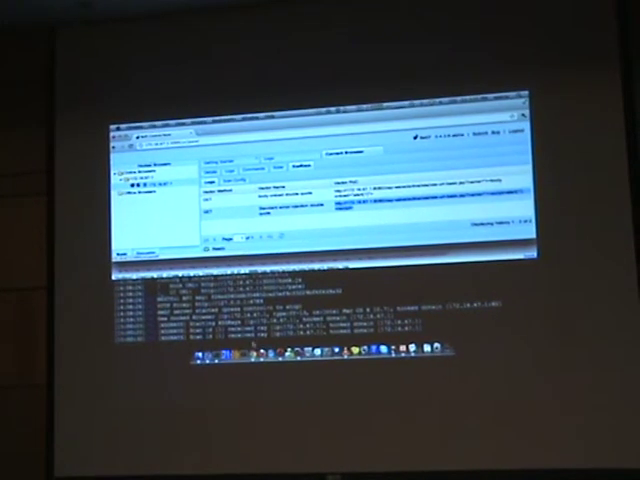
click(262, 346)
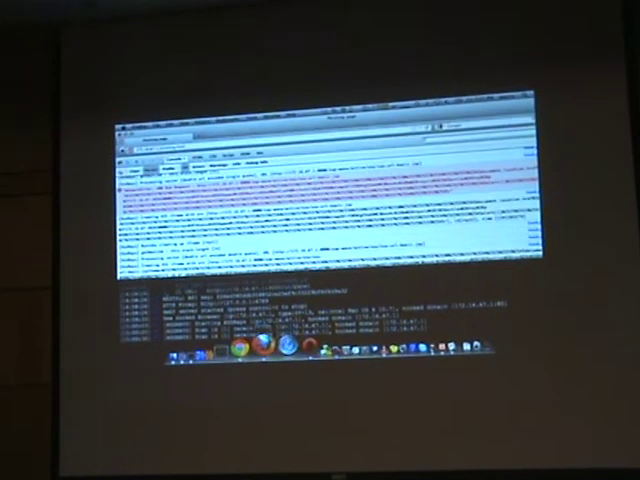
key(super+t)
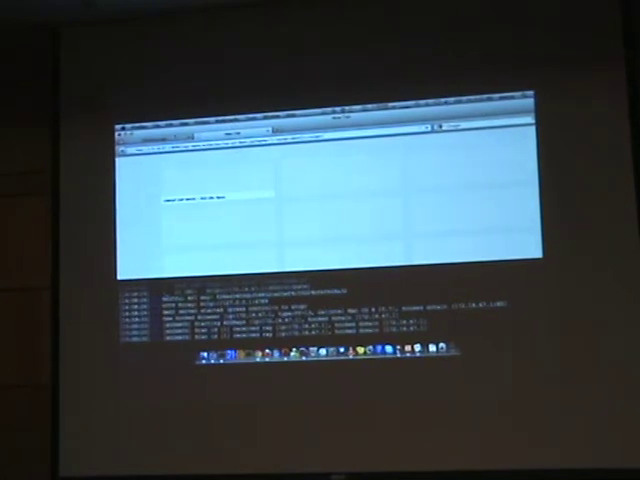
- Load the copied vulnerable URL, dismiss the OWASP ZAP WAVE XSS alert, and return to Keynote
click(206, 347)
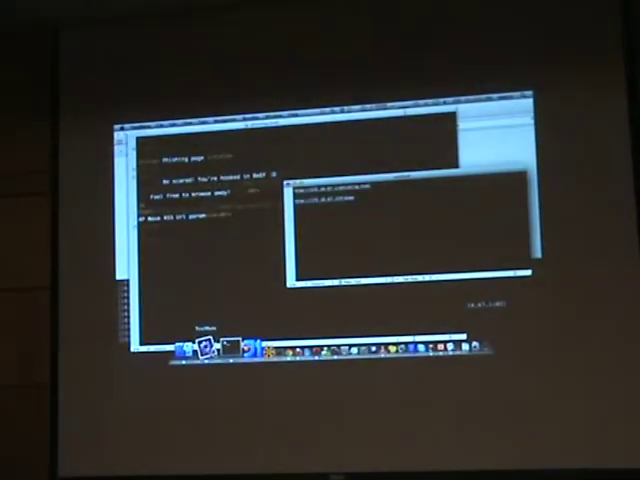
key(super+v)
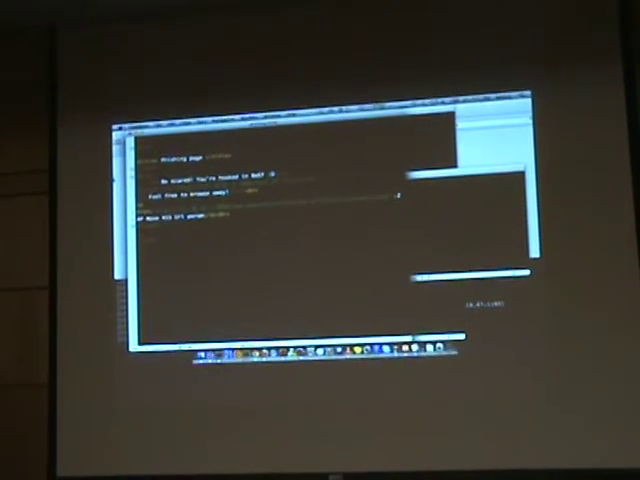
key(super+Tab)
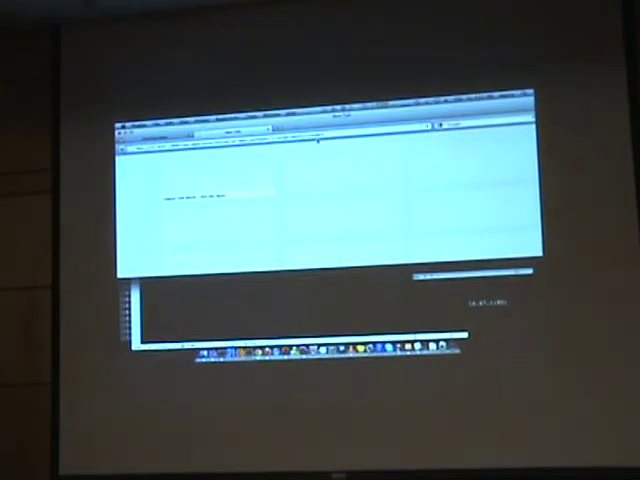
key(Return)
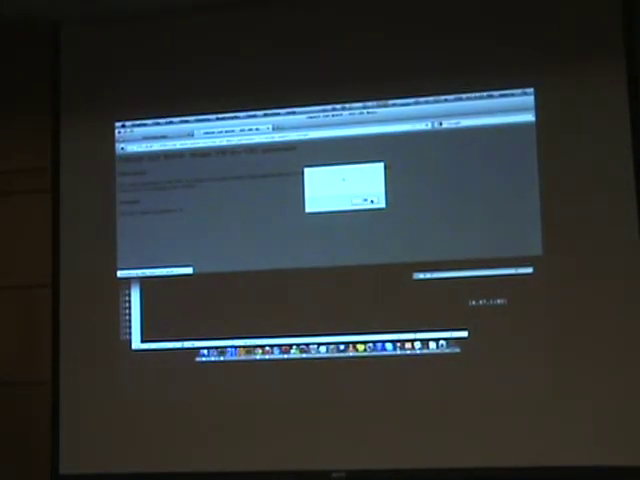
key(F1)
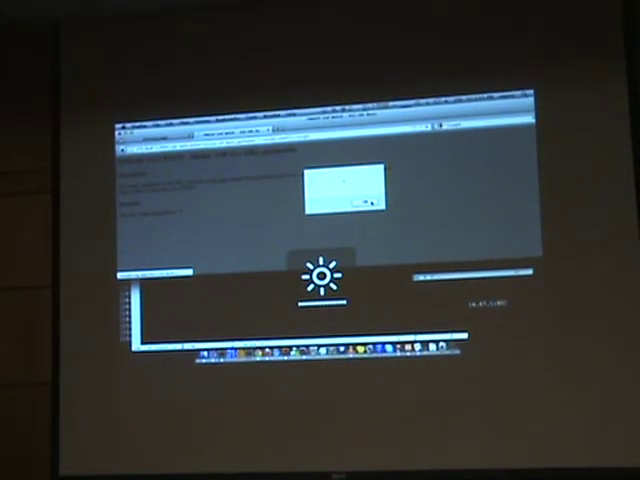
click(369, 203)
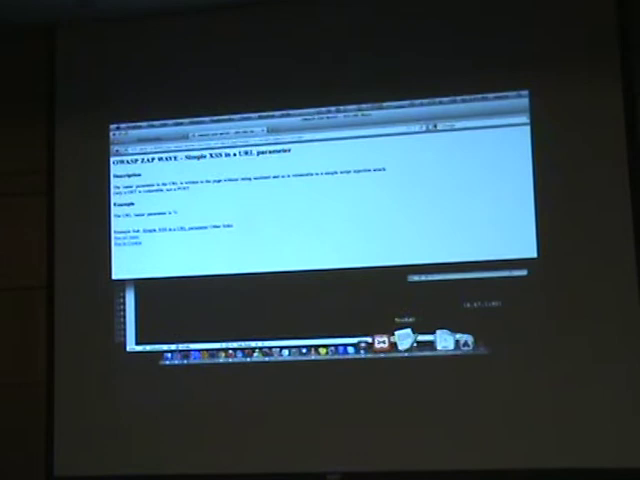
click(411, 340)
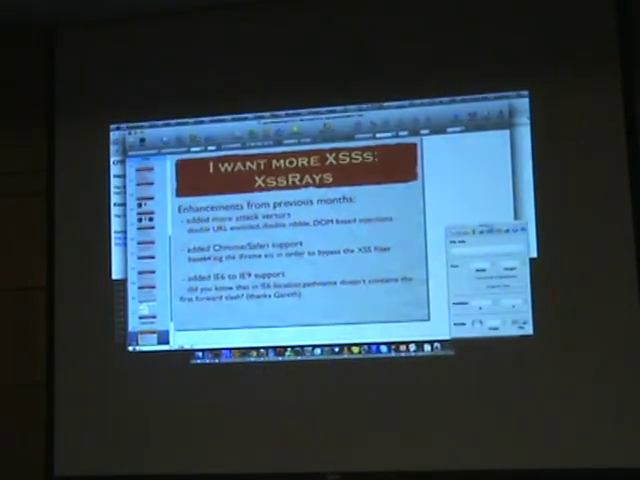